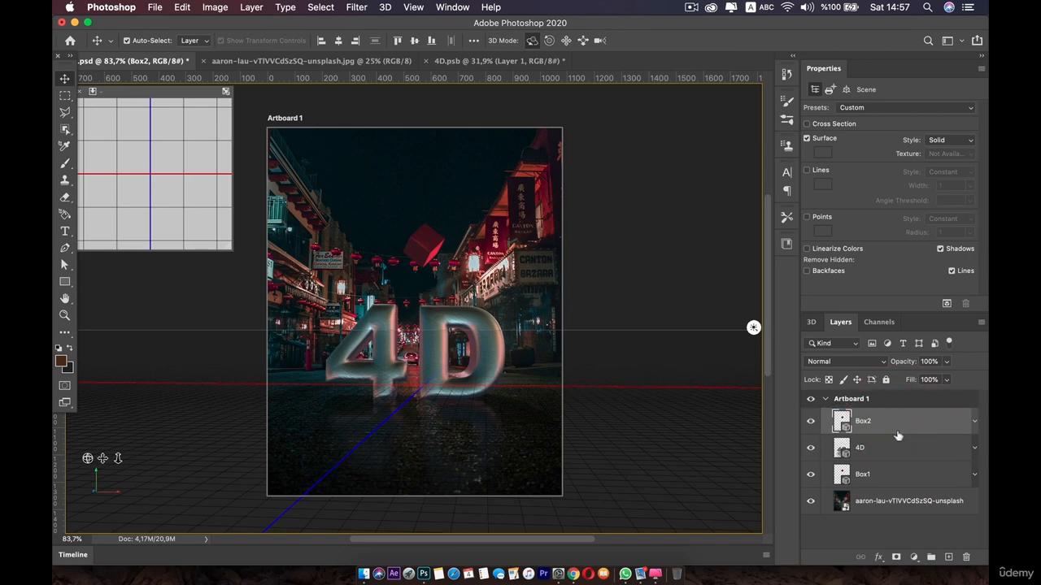
Open the Box2 layer's 3D scene and move its Box1 mesh down and left through its X and Y position coordinates
{"action": "double_click", "coordinate": [845, 426]}
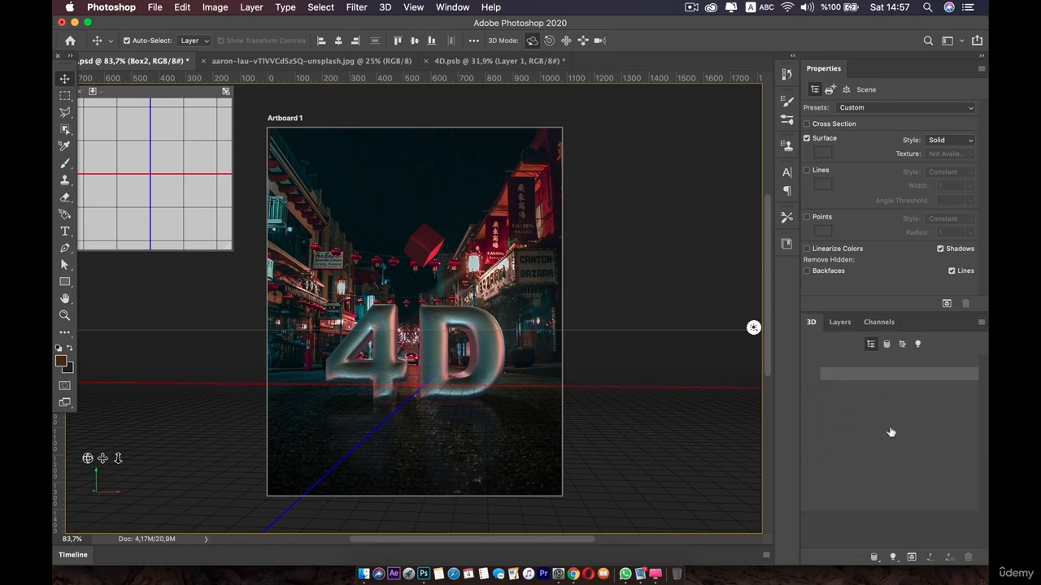
{"action": "left_click", "coordinate": [866, 399]}
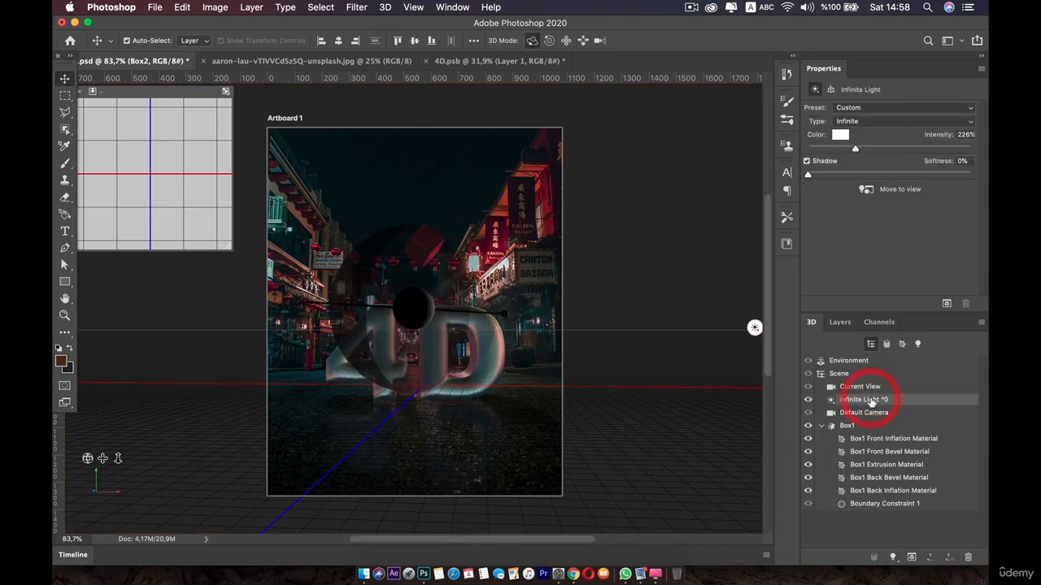
{"action": "left_click", "coordinate": [850, 425]}
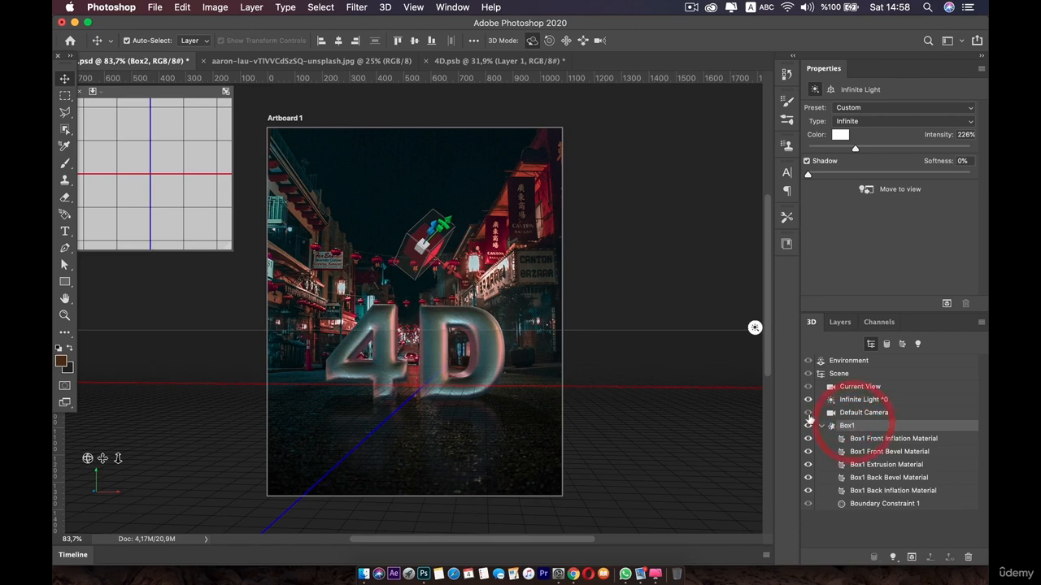
{"action": "left_click", "coordinate": [863, 91]}
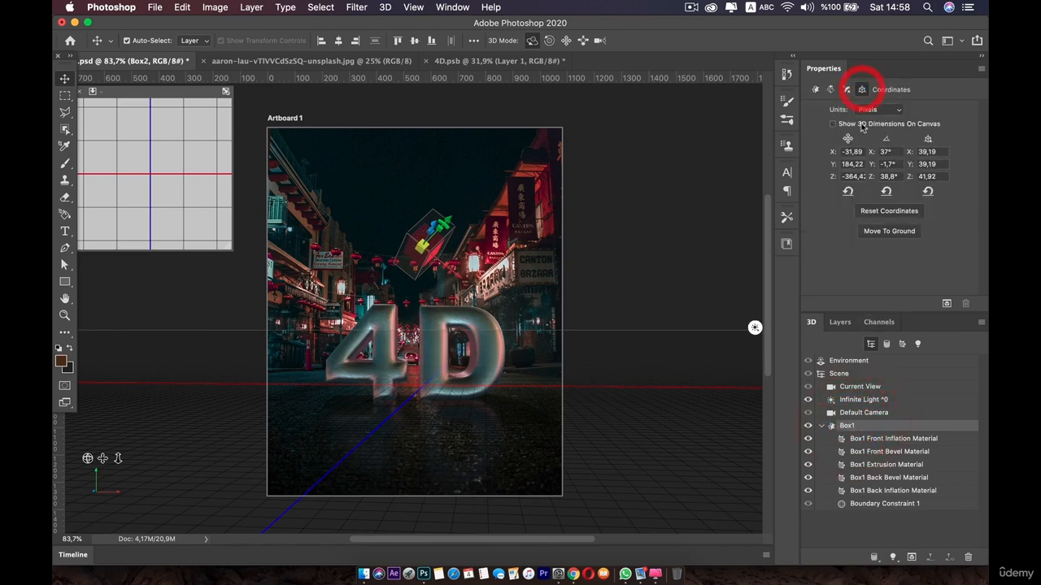
{"action": "left_click_drag", "start_coordinate": [848, 154], "coordinate": [904, 153]}
{"action": "mouse_move", "coordinate": [833, 165]}
{"action": "left_mouse_down"}
{"action": "mouse_move", "coordinate": [850, 153]}
{"action": "mouse_move", "coordinate": [823, 155]}
{"action": "left_mouse_up"}
Select the Infinite Light and rotate it on the canvas to change the lighting direction
{"action": "left_click", "coordinate": [866, 401]}
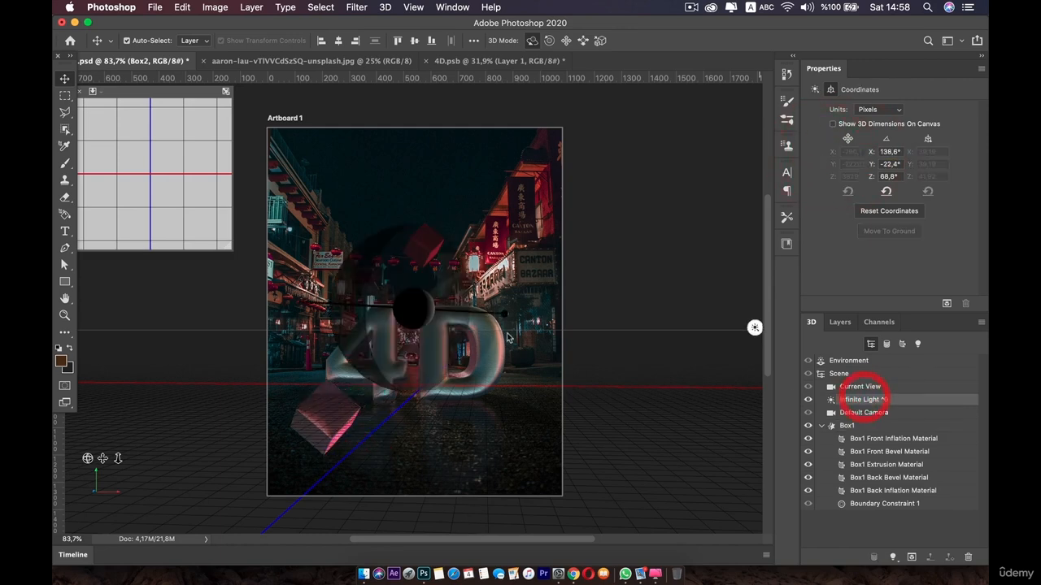
{"action": "mouse_move", "coordinate": [419, 303]}
{"action": "left_mouse_down"}
{"action": "mouse_move", "coordinate": [547, 370]}
{"action": "mouse_move", "coordinate": [537, 337]}
{"action": "mouse_move", "coordinate": [547, 328]}
{"action": "mouse_move", "coordinate": [541, 391]}
{"action": "left_mouse_up"}
{"action": "mouse_move", "coordinate": [539, 324]}
{"action": "left_mouse_down"}
{"action": "mouse_move", "coordinate": [533, 485]}
{"action": "mouse_move", "coordinate": [566, 490]}
{"action": "left_mouse_up"}
{"action": "mouse_move", "coordinate": [542, 455]}
{"action": "left_mouse_down"}
{"action": "mouse_move", "coordinate": [455, 322]}
{"action": "mouse_move", "coordinate": [437, 317]}
{"action": "left_mouse_up"}
Start a preview render of a rectangular region around the lower-left box and stop it
{"action": "left_click", "coordinate": [322, 407]}
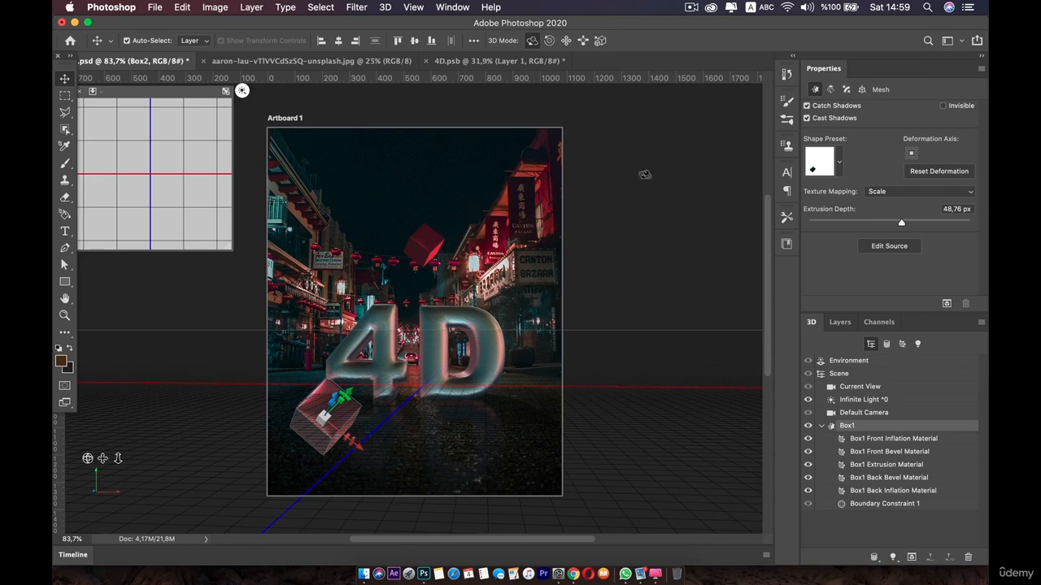
{"action": "left_click", "coordinate": [65, 95]}
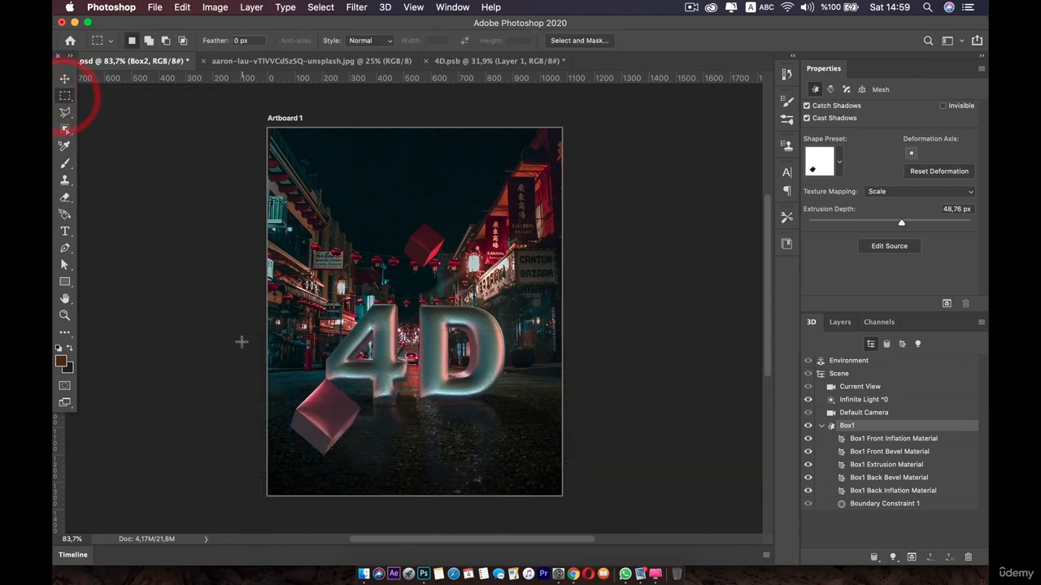
{"action": "left_click_drag", "start_coordinate": [242, 341], "coordinate": [434, 489]}
{"action": "left_click", "coordinate": [945, 303]}
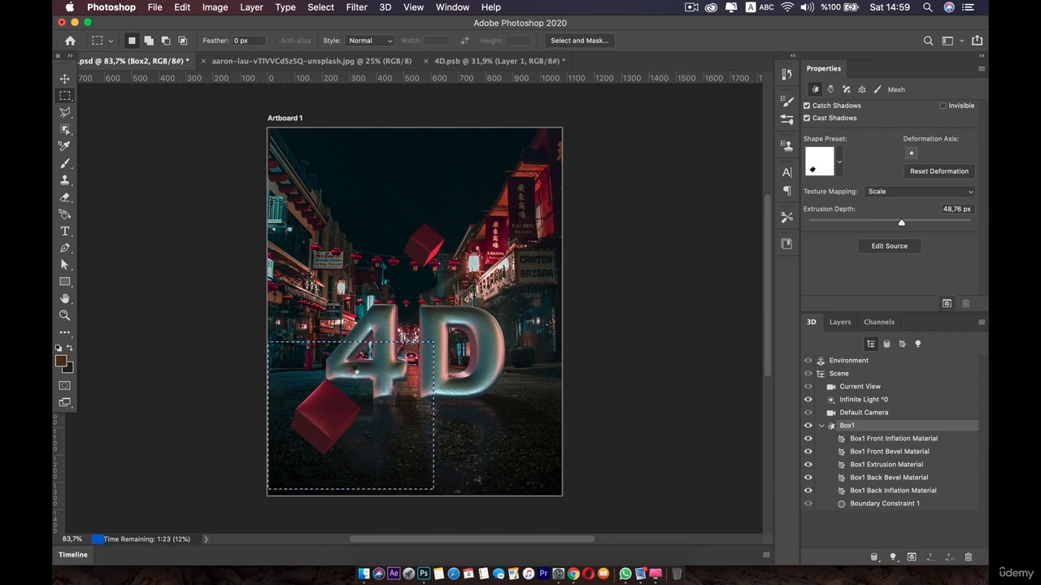
{"action": "left_click", "coordinate": [349, 370]}
{"action": "key", "text": "Escape"}
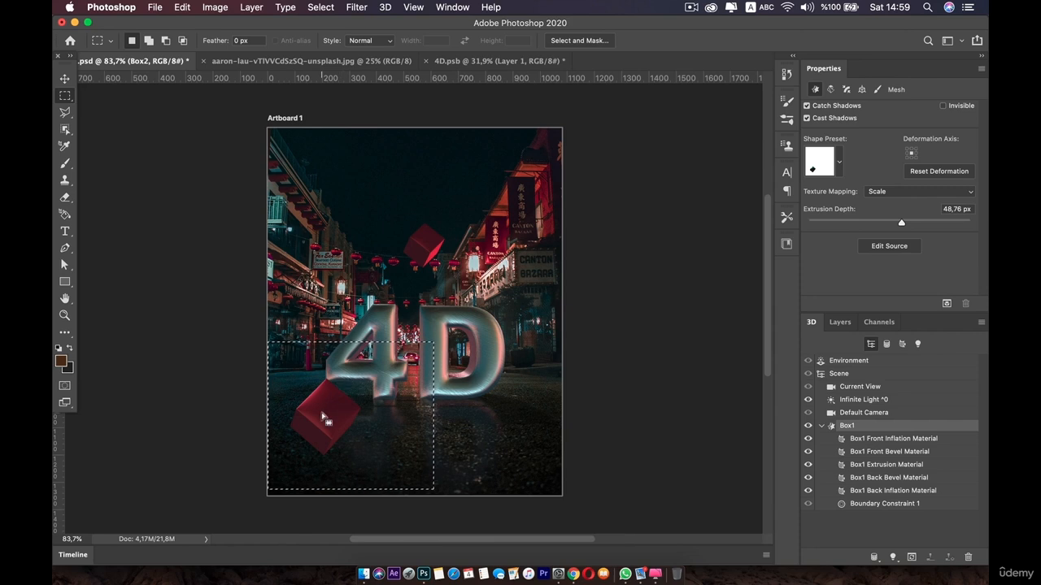
Set Box1's X rotation to 26.6° in its coordinates with the Move tool active
{"action": "left_click", "coordinate": [324, 414]}
{"action": "key", "text": "v"}
{"action": "key", "text": "a"}
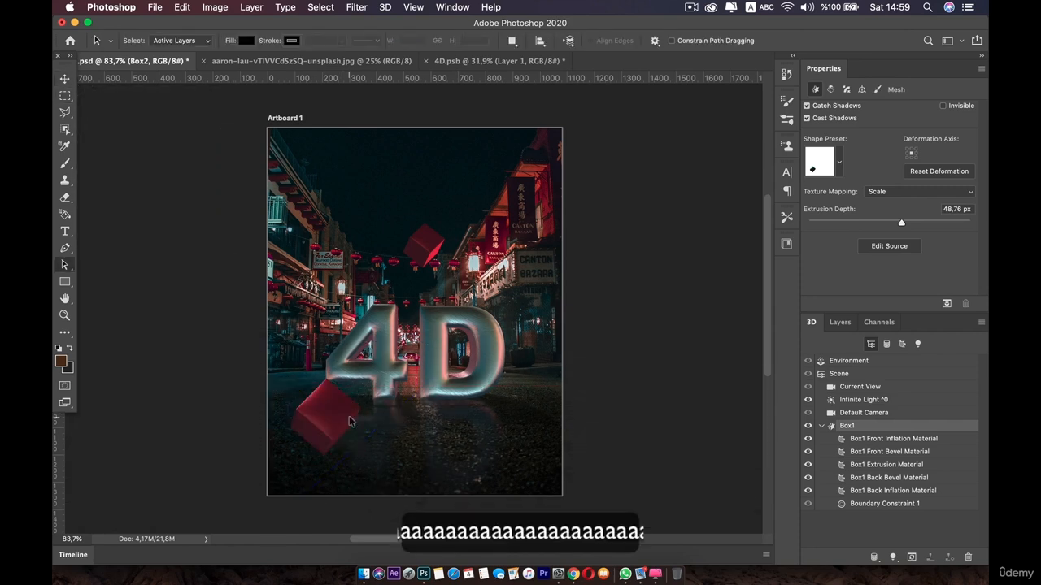
{"action": "key", "text": "v"}
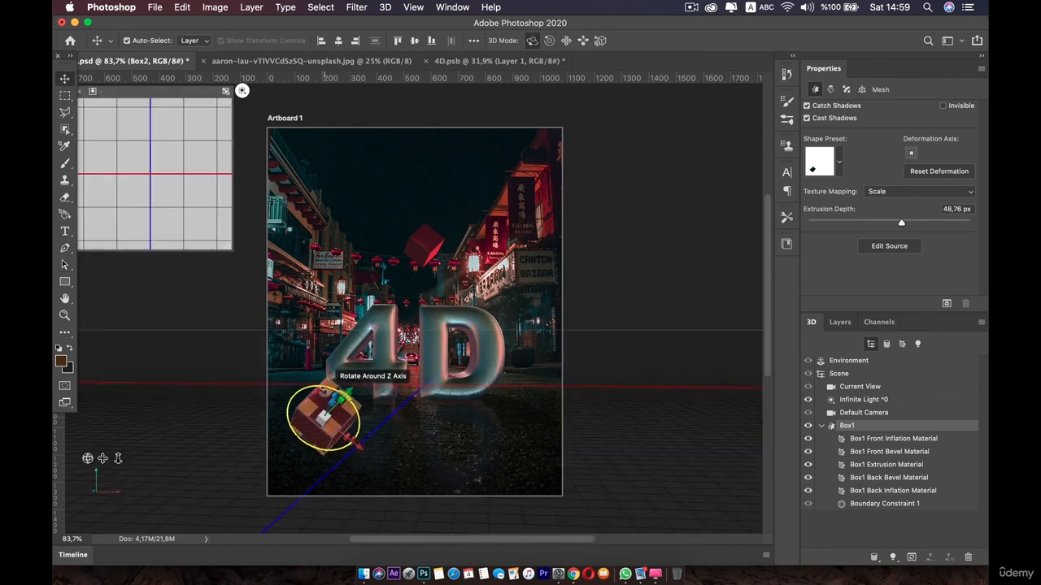
{"action": "left_click", "coordinate": [859, 89]}
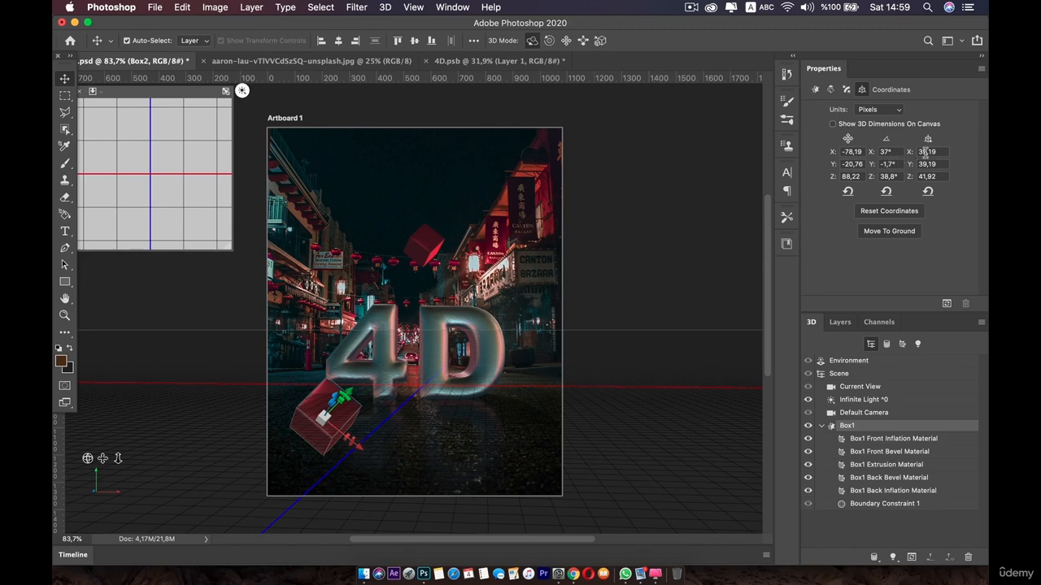
{"action": "left_click_drag", "start_coordinate": [870, 154], "coordinate": [793, 174]}
{"action": "left_click_drag", "start_coordinate": [359, 447], "coordinate": [349, 446]}
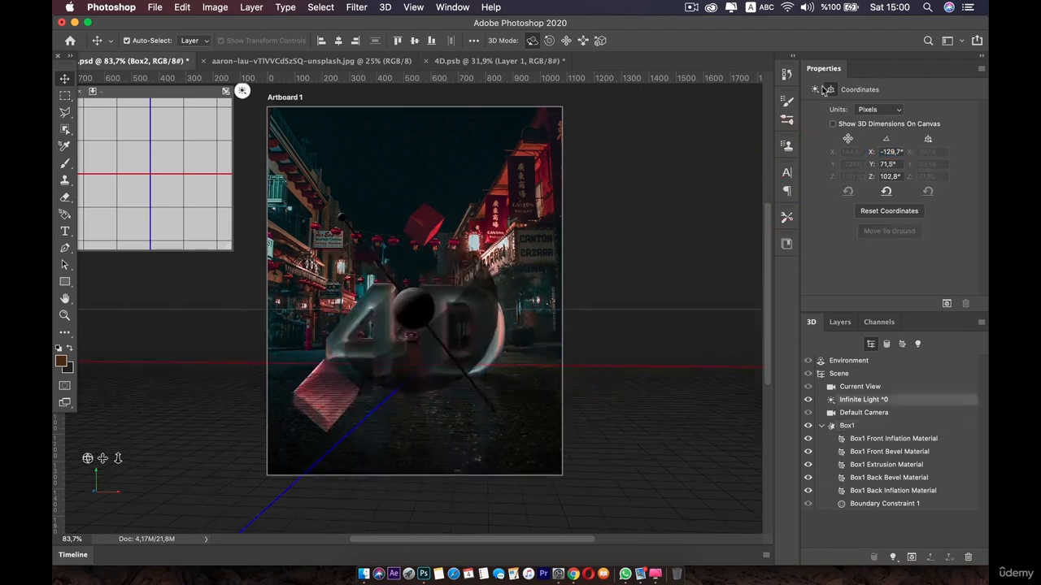
{"action": "left_click", "coordinate": [848, 414]}
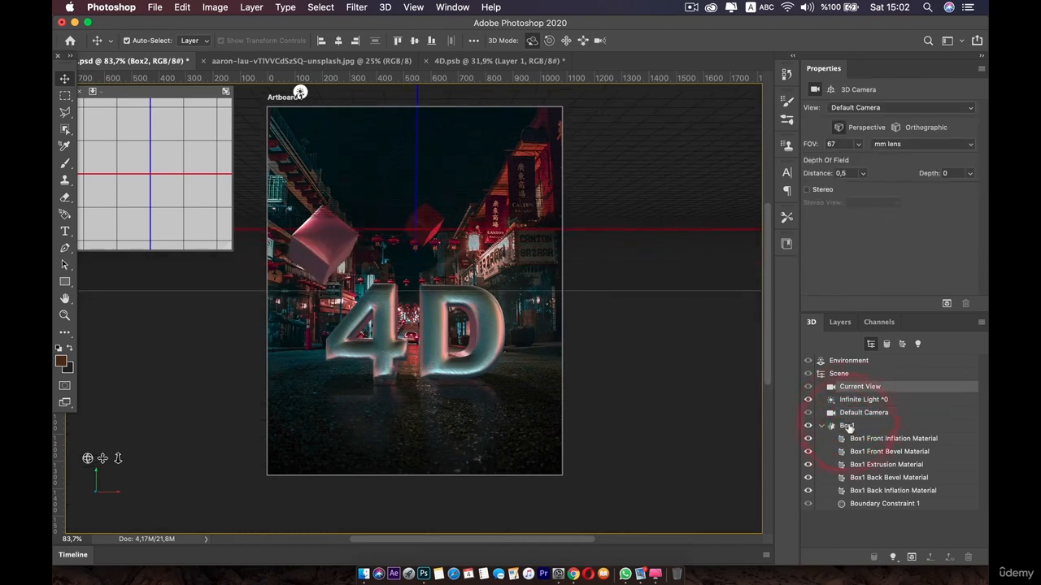
{"action": "double_click", "coordinate": [846, 426]}
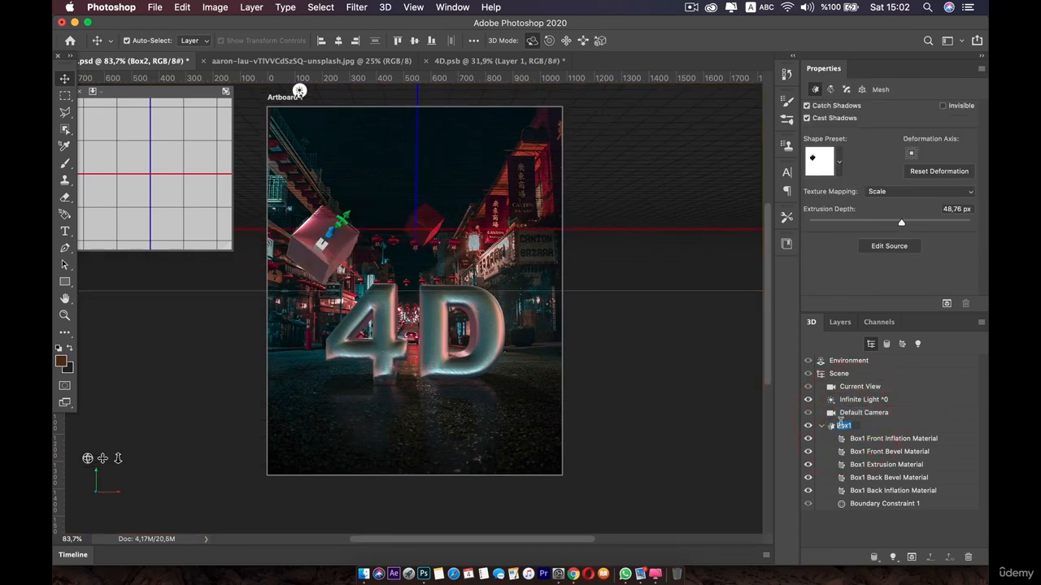
{"action": "left_click", "coordinate": [778, 418]}
{"action": "key", "text": "super+z"}
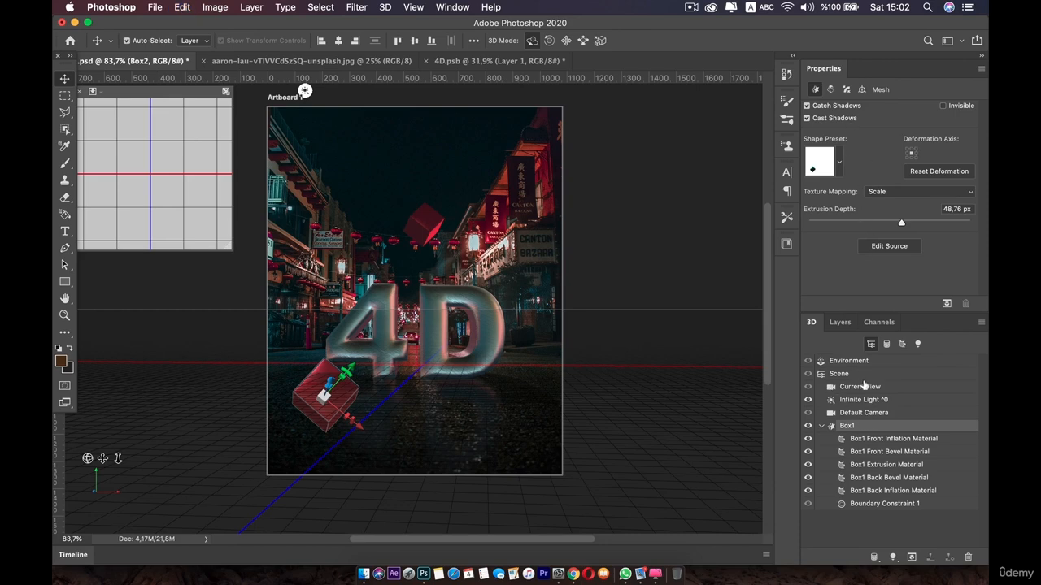
Save the current 3D view as a new camera view named Final cam
{"action": "left_click", "coordinate": [865, 386]}
{"action": "left_click", "coordinate": [869, 108]}
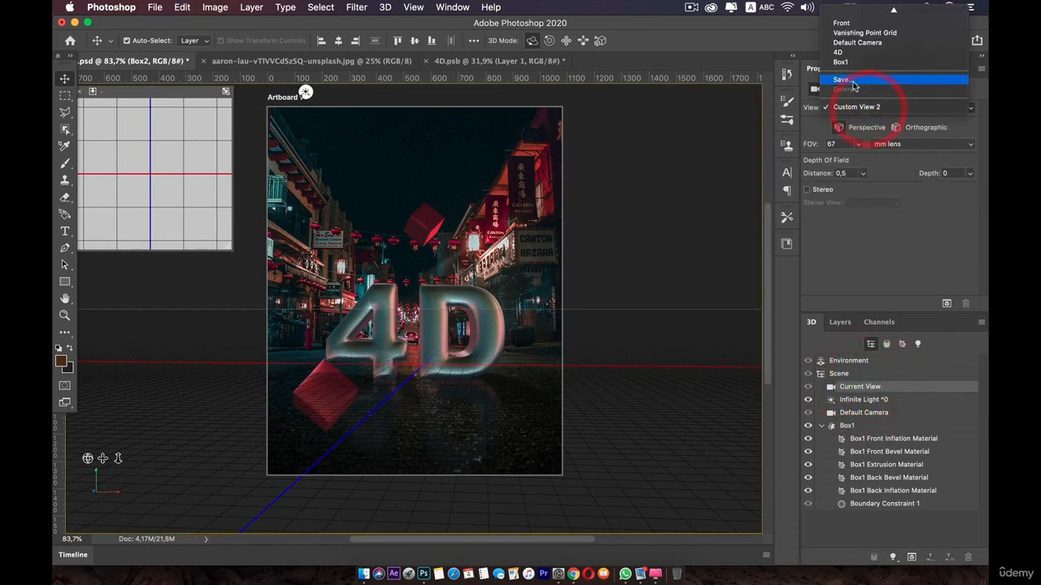
{"action": "left_click", "coordinate": [852, 82]}
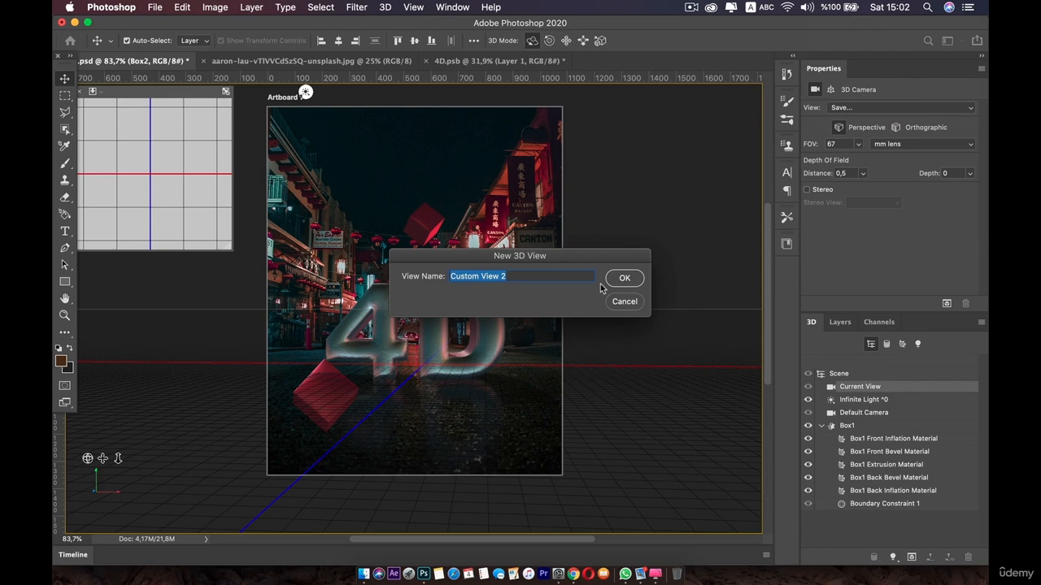
{"action": "type", "text": "Final "}
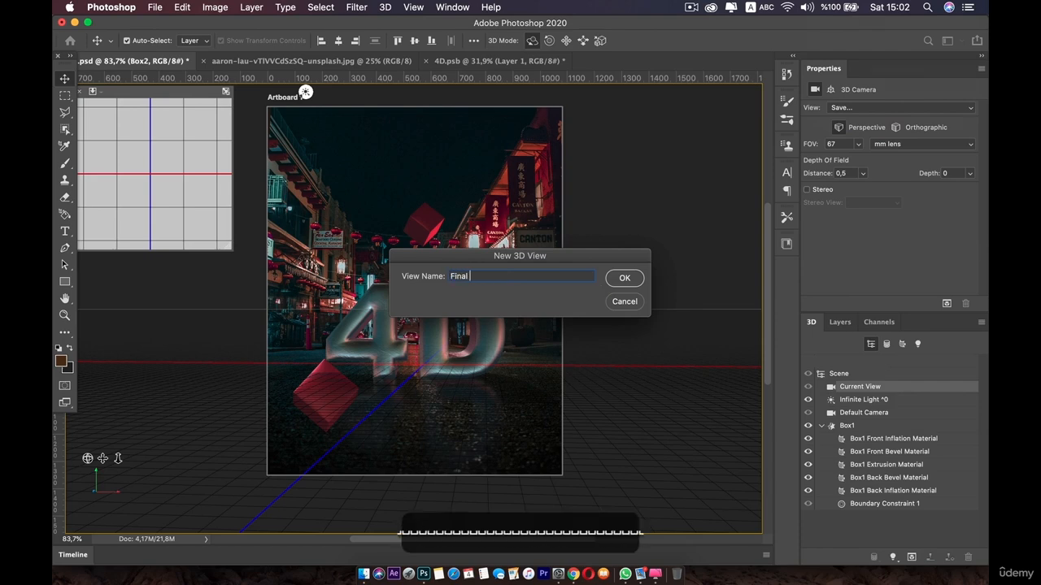
{"action": "type", "text": "cam"}
{"action": "left_click", "coordinate": [624, 278]}
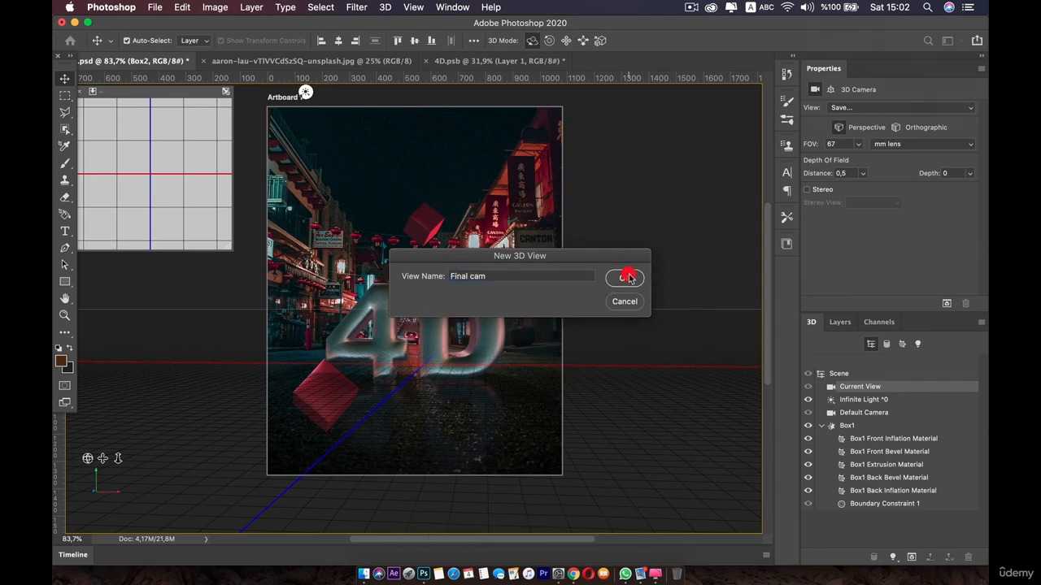
Nudge Box1 slightly along its Y axis with the on-canvas gizmo
{"action": "left_click", "coordinate": [846, 426]}
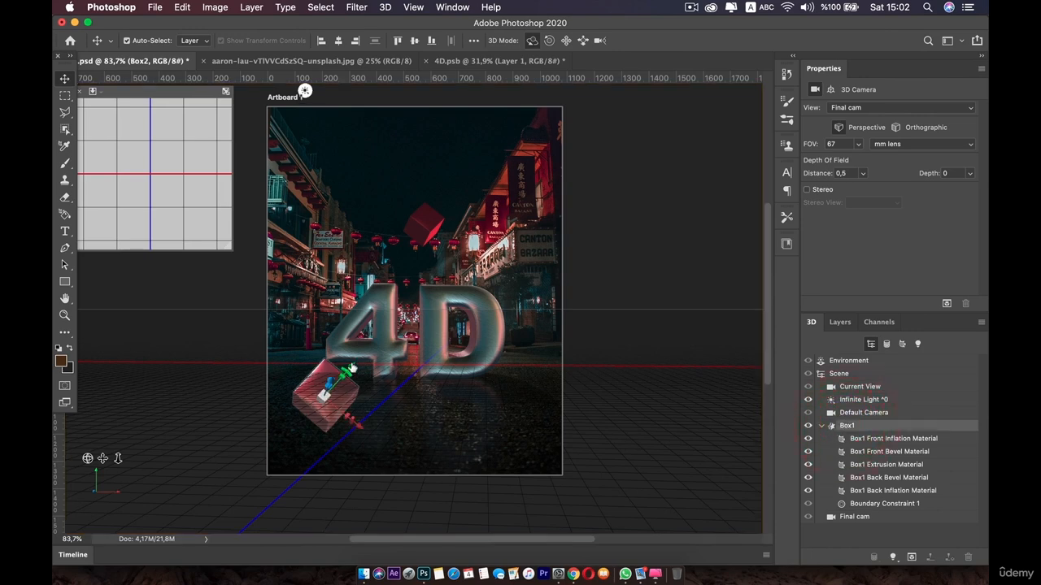
{"action": "left_click_drag", "start_coordinate": [351, 362], "coordinate": [347, 370]}
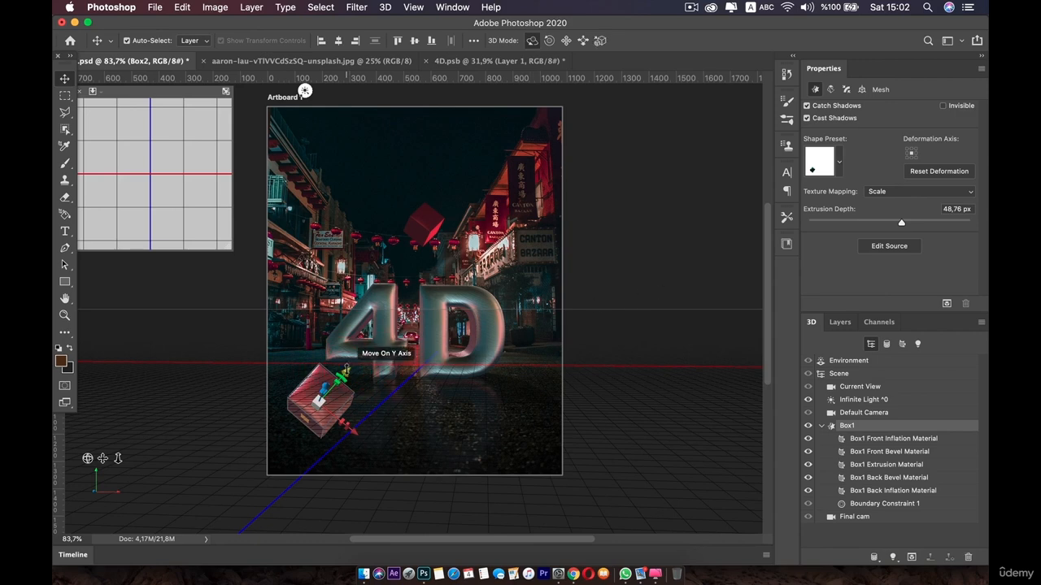
{"action": "left_click_drag", "start_coordinate": [345, 370], "coordinate": [342, 375]}
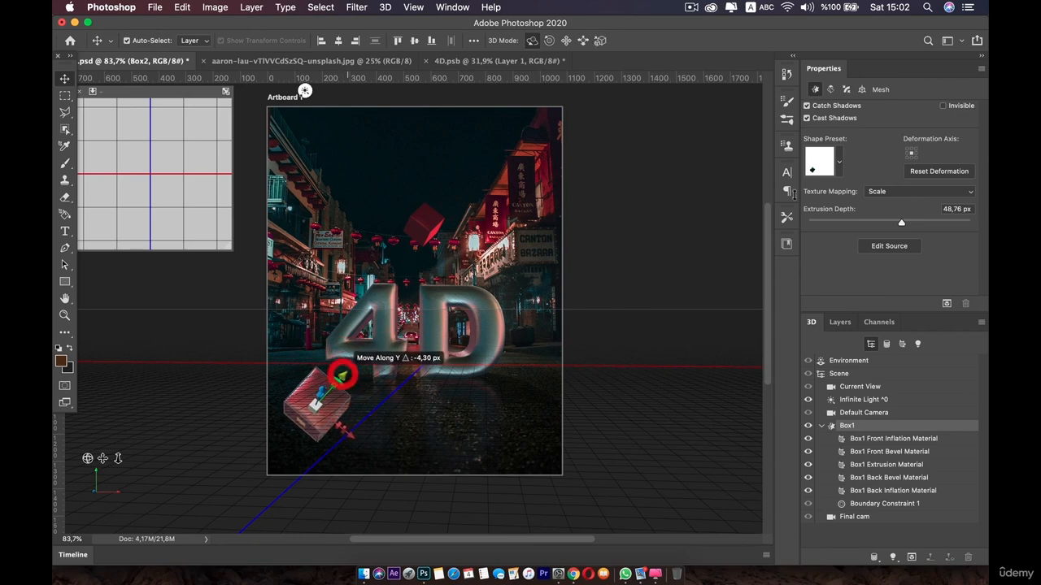
Select all Box1 materials and set their base color to green, H 154, S 96, B 100
{"action": "left_click", "coordinate": [855, 425]}
{"action": "left_click", "coordinate": [867, 438]}
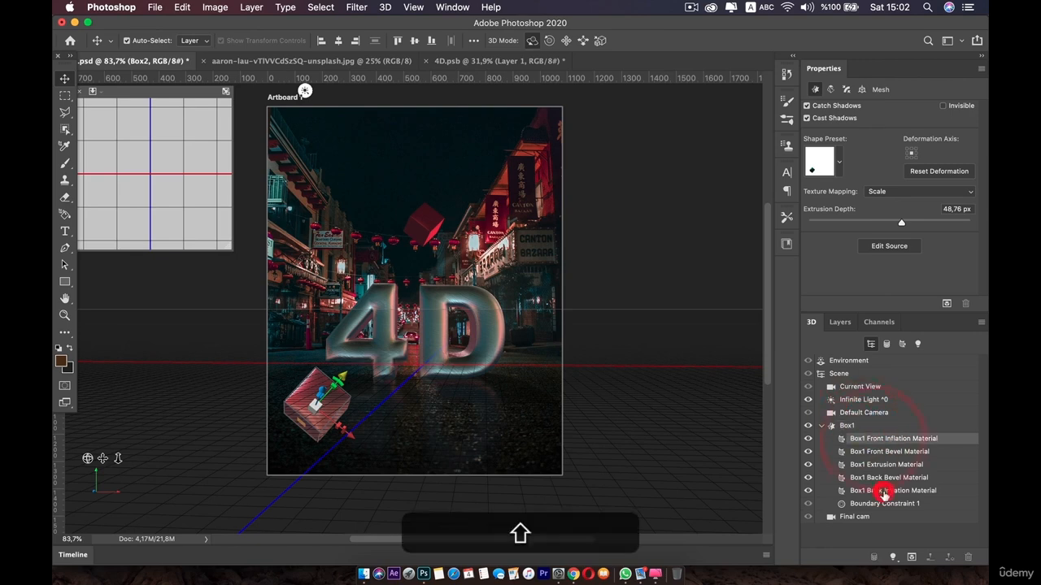
{"action": "left_click", "coordinate": [886, 491], "text": "shift"}
{"action": "left_click", "coordinate": [858, 112]}
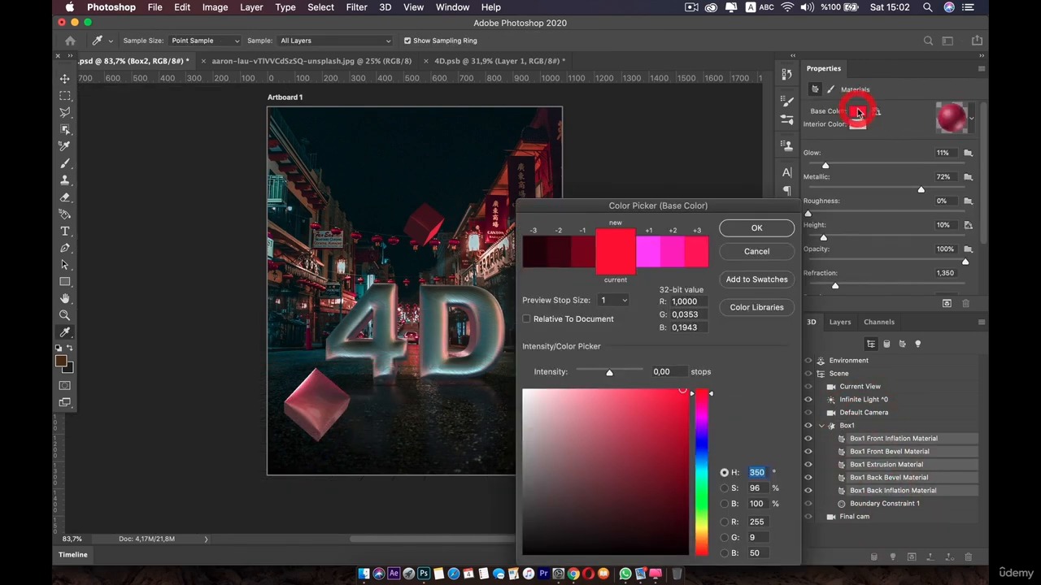
{"action": "left_click", "coordinate": [705, 474]}
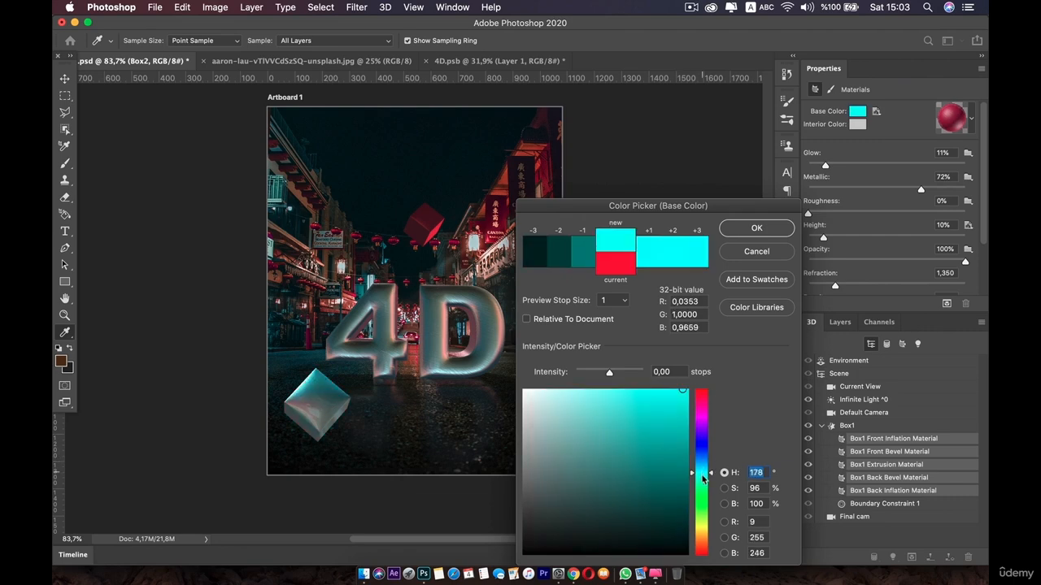
{"action": "left_click_drag", "start_coordinate": [702, 477], "coordinate": [703, 486]}
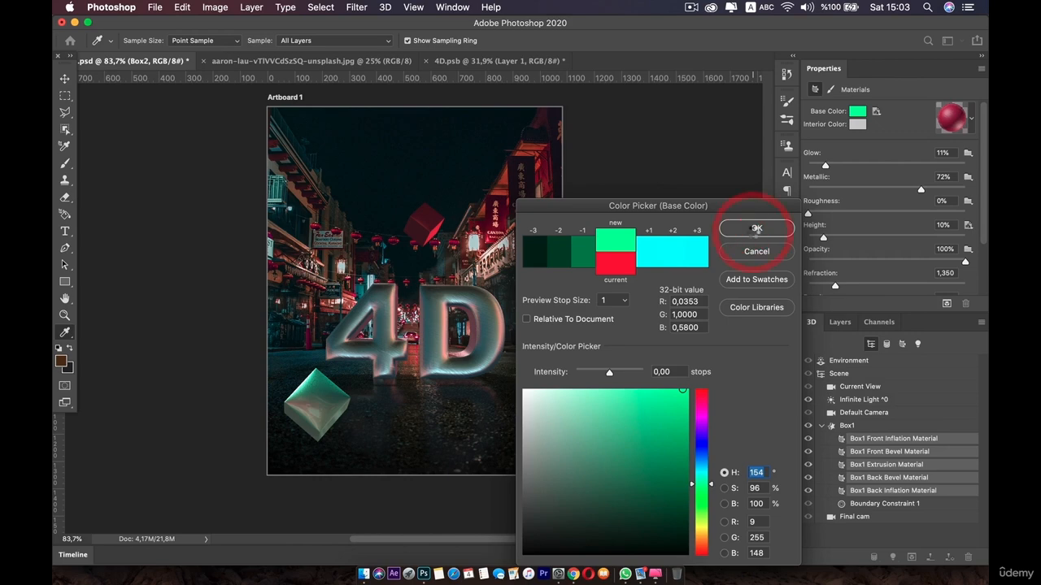
{"action": "left_click", "coordinate": [753, 229]}
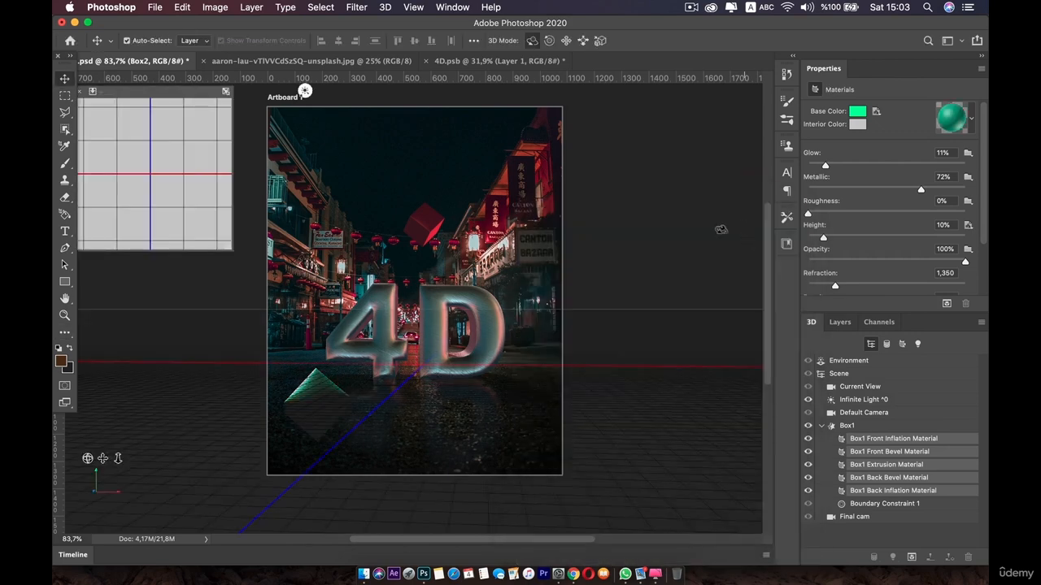
Preview-render a marquee region around the green box, stop the render, and undo the base color change
{"action": "left_click", "coordinate": [65, 95]}
{"action": "mouse_move", "coordinate": [268, 242]}
{"action": "left_mouse_down"}
{"action": "mouse_move", "coordinate": [309, 364]}
{"action": "mouse_move", "coordinate": [407, 492]}
{"action": "left_mouse_up"}
{"action": "left_click", "coordinate": [946, 303]}
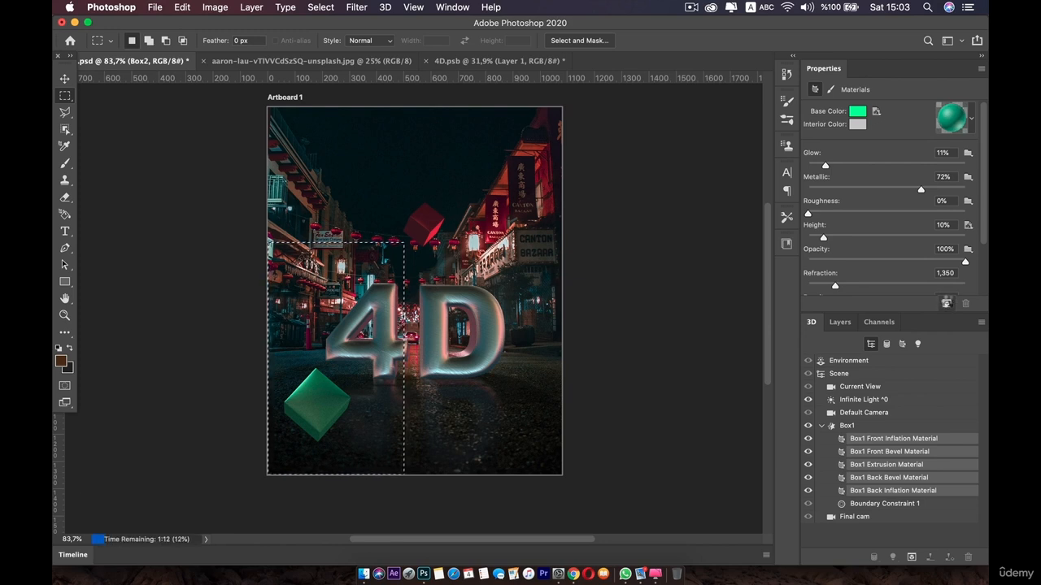
{"action": "key", "text": "super+period"}
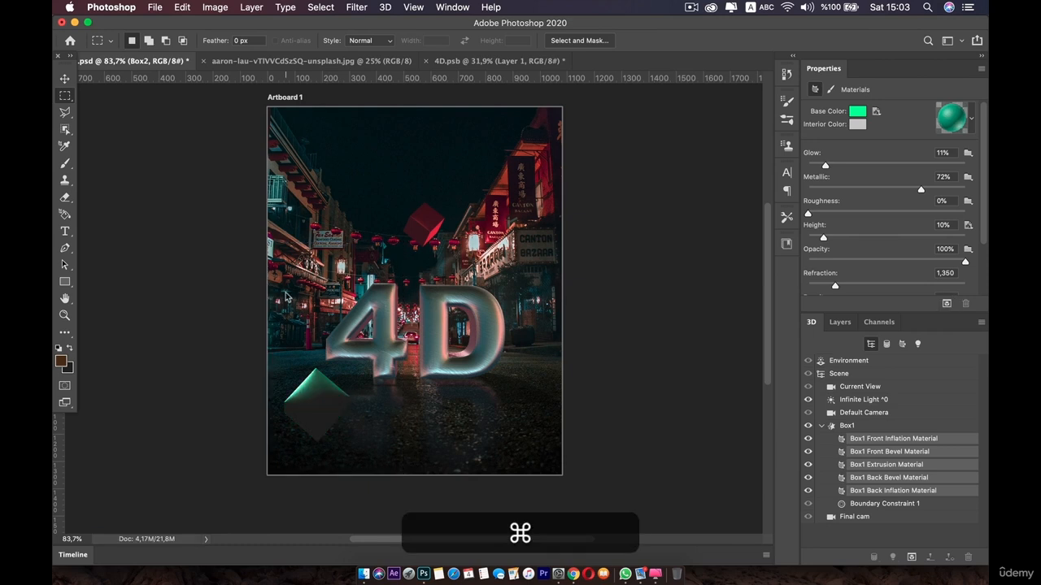
{"action": "key", "text": "super+z"}
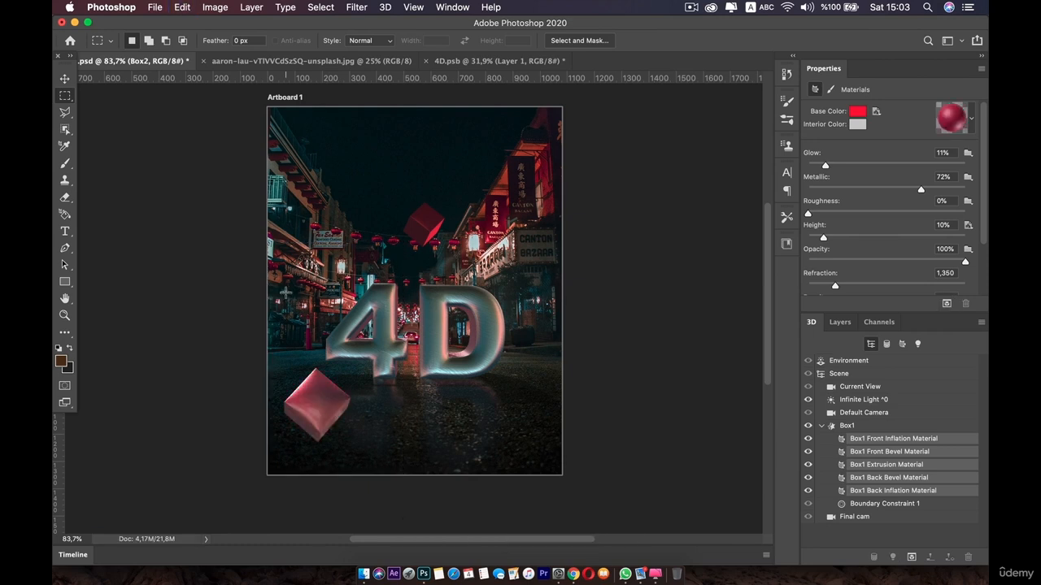
Duplicate the Box2 layer in the Layers panel
{"action": "left_click", "coordinate": [840, 322]}
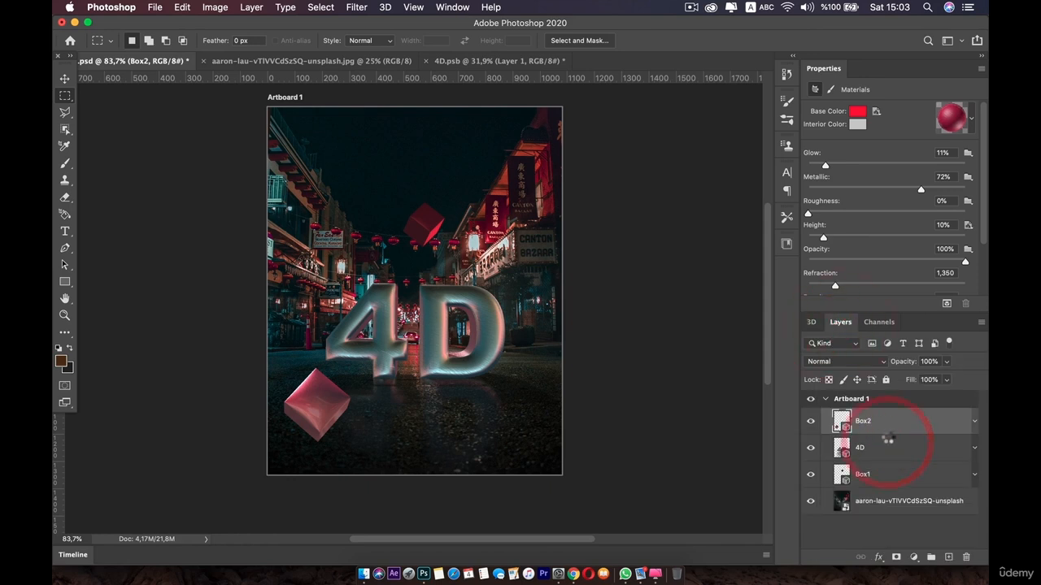
{"action": "left_click", "coordinate": [889, 443]}
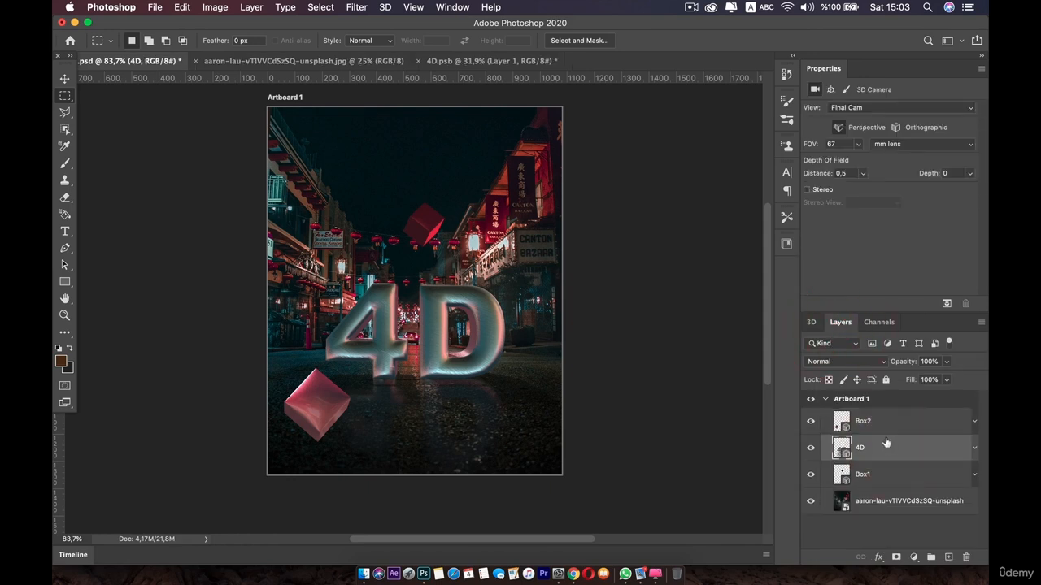
{"action": "left_click", "coordinate": [884, 426]}
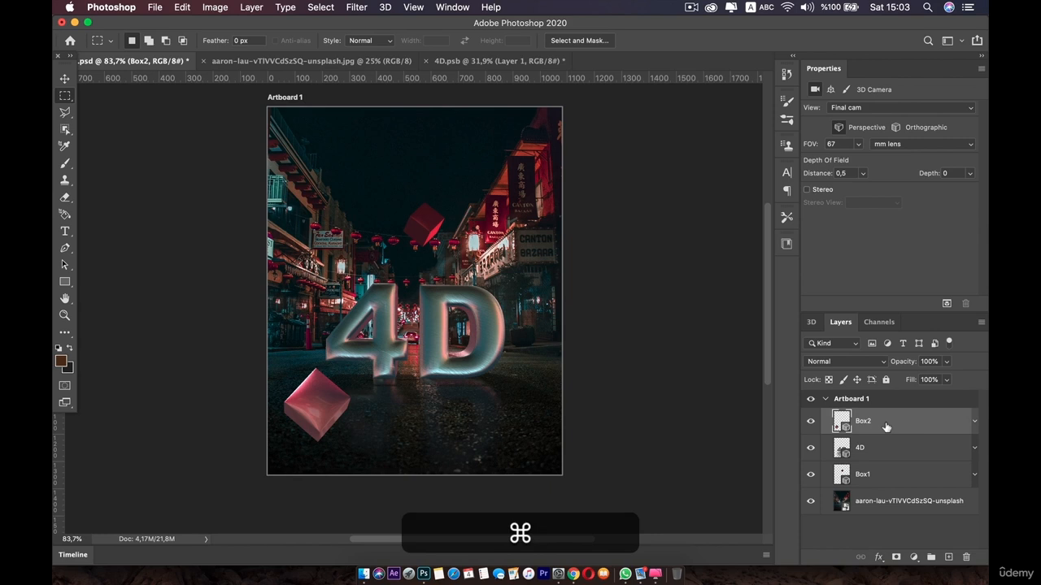
{"action": "key", "text": "super+j"}
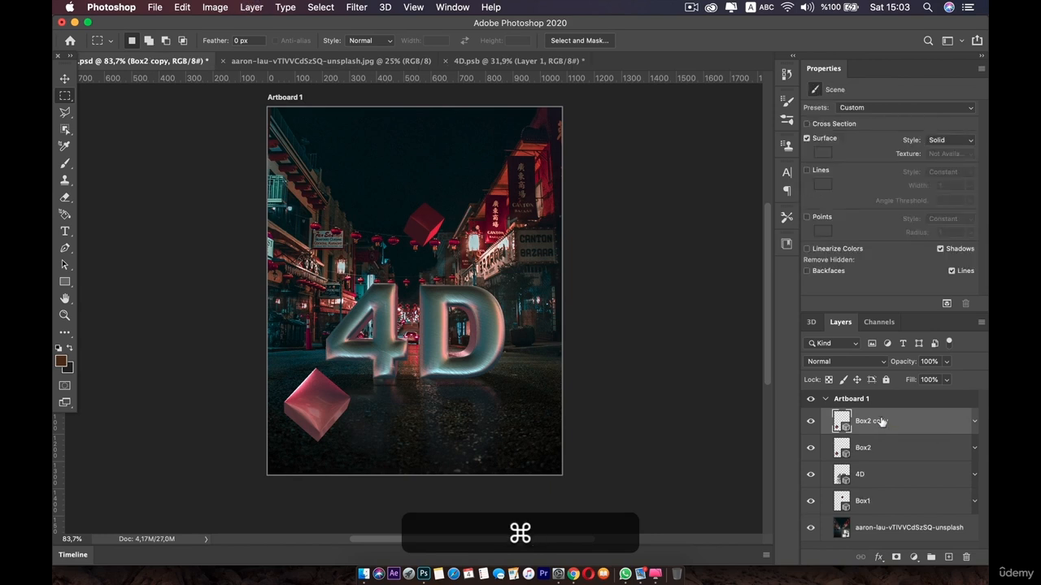
Rename the duplicated box layer as Box3
{"action": "double_click", "coordinate": [883, 422]}
{"action": "double_click", "coordinate": [878, 420]}
{"action": "left_click_drag", "start_coordinate": [875, 421], "coordinate": [892, 422]}
{"action": "type", "text": "3"}
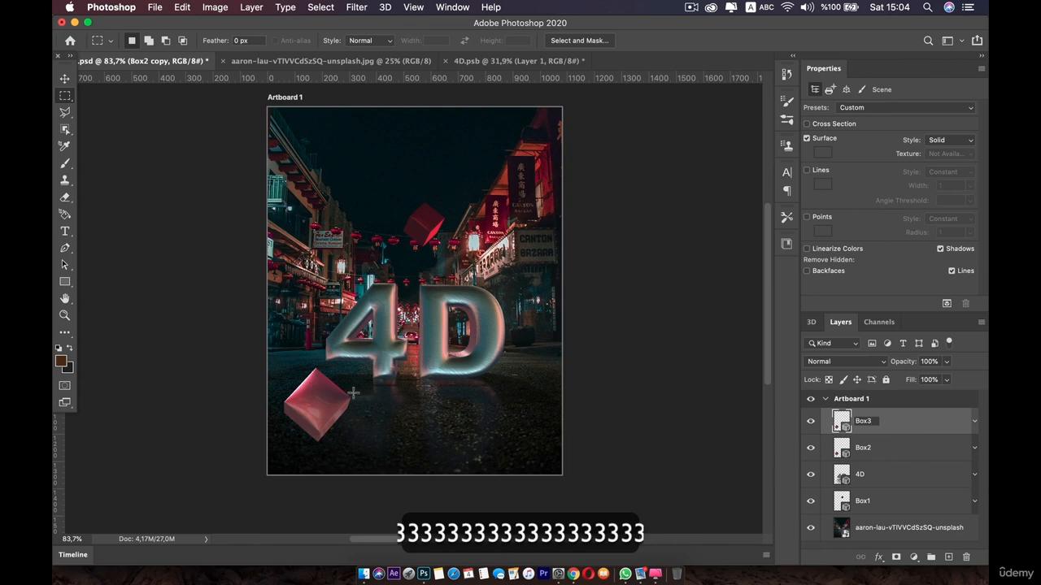
Open Box3's 3D scene, select its mesh, and reposition and rotate it beside the right side of the 4D text using its coordinate values
{"action": "double_click", "coordinate": [842, 421]}
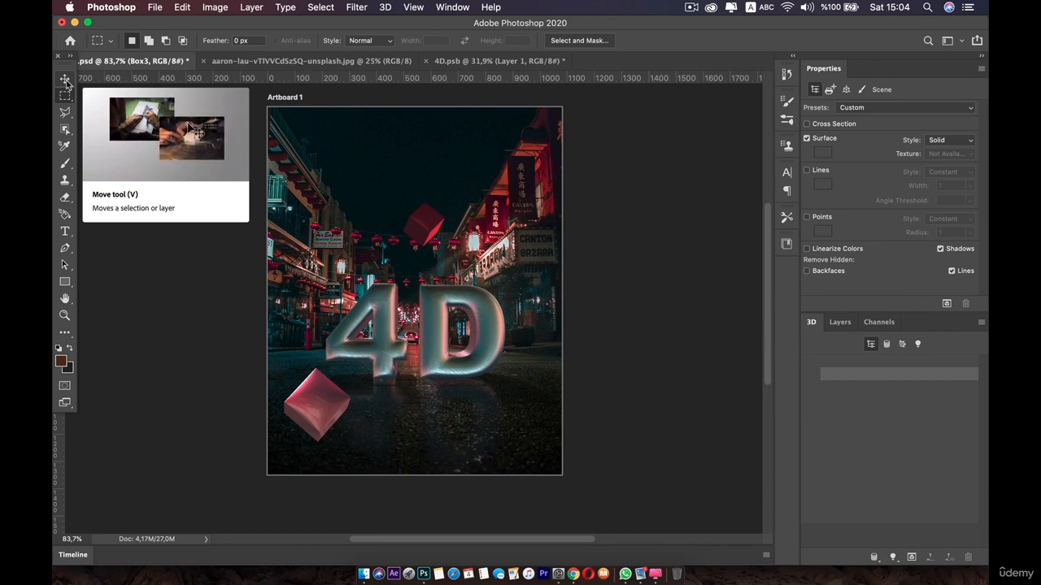
{"action": "left_click", "coordinate": [875, 373]}
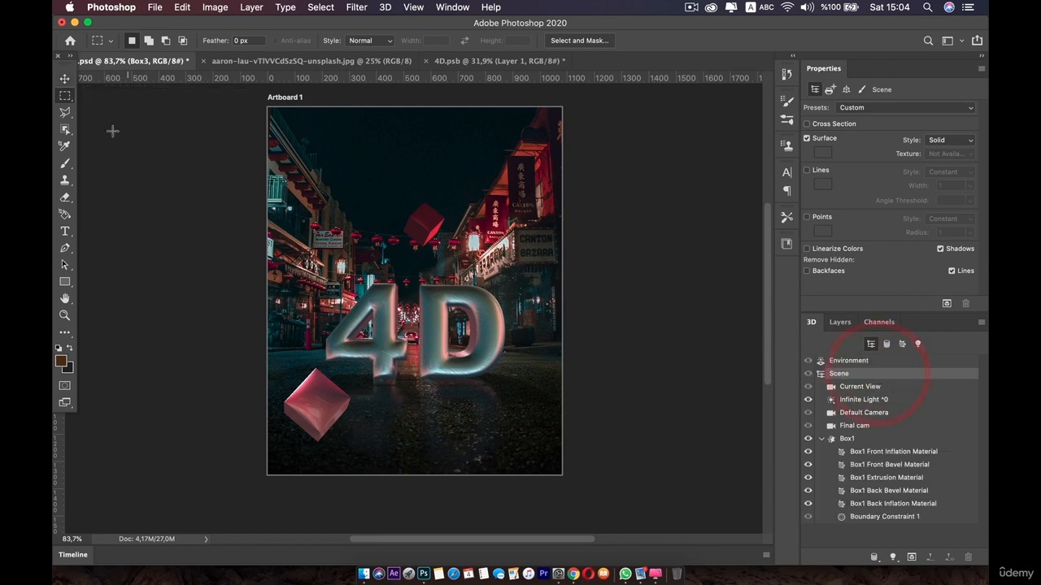
{"action": "left_click", "coordinate": [65, 82]}
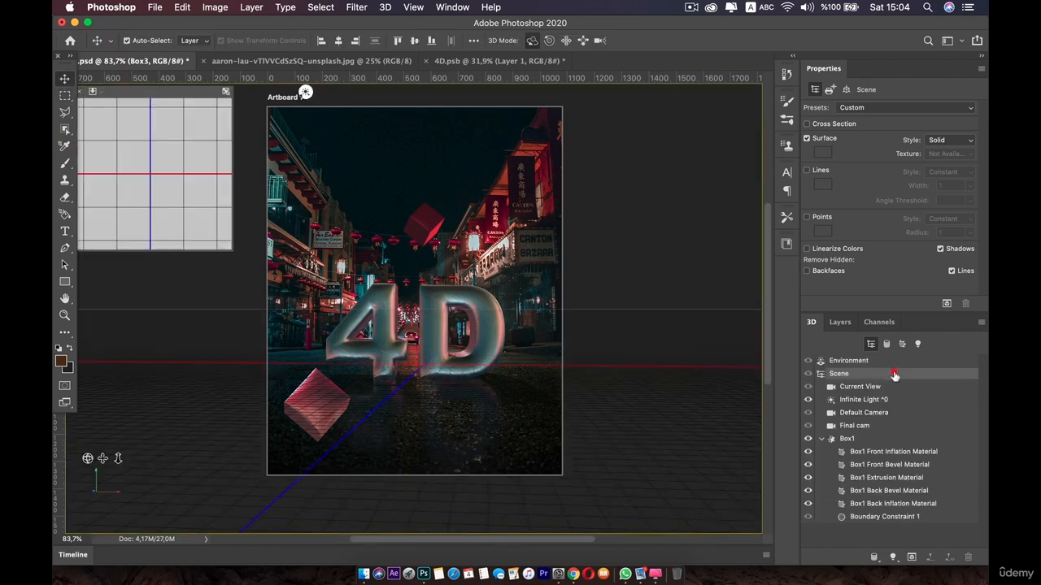
{"action": "left_click", "coordinate": [894, 373]}
{"action": "left_click", "coordinate": [847, 439]}
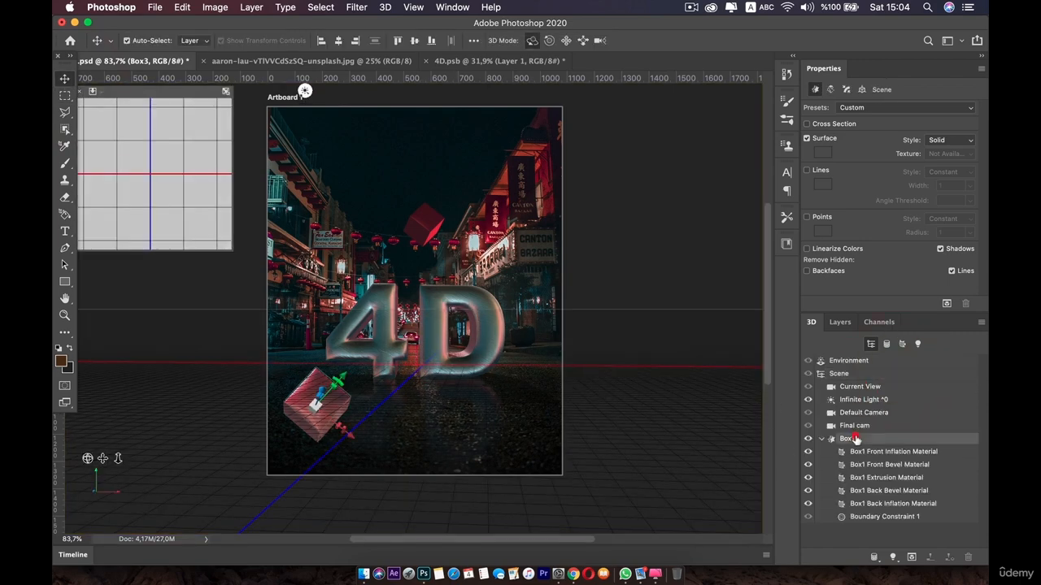
{"action": "left_click", "coordinate": [865, 89]}
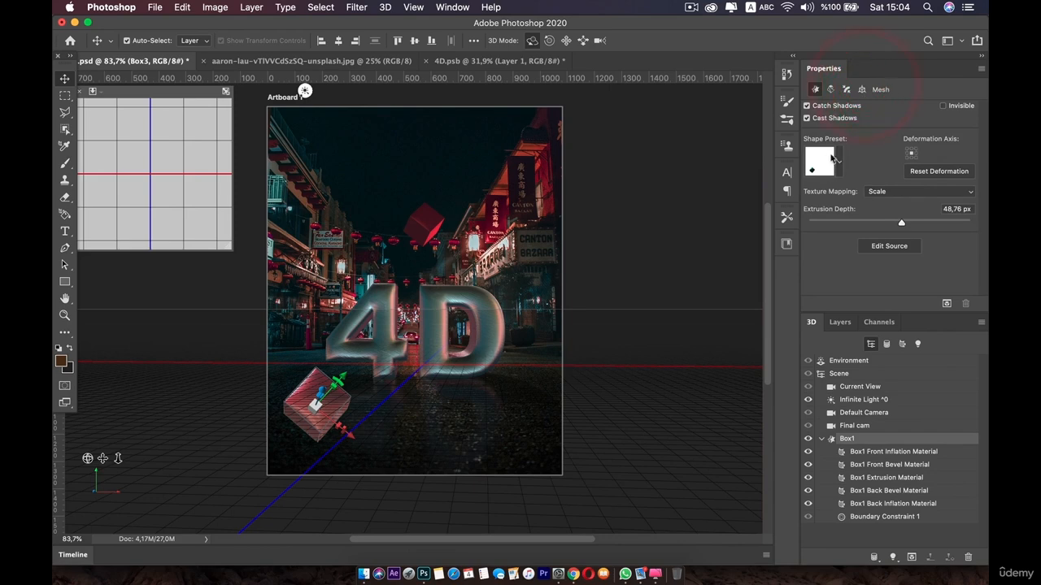
{"action": "left_click_drag", "start_coordinate": [831, 154], "coordinate": [760, 187]}
{"action": "left_click", "coordinate": [895, 164]}
{"action": "left_click_drag", "start_coordinate": [896, 163], "coordinate": [976, 274]}
{"action": "left_click_drag", "start_coordinate": [870, 180], "coordinate": [431, 235]}
{"action": "left_click_drag", "start_coordinate": [880, 165], "coordinate": [674, 163]}
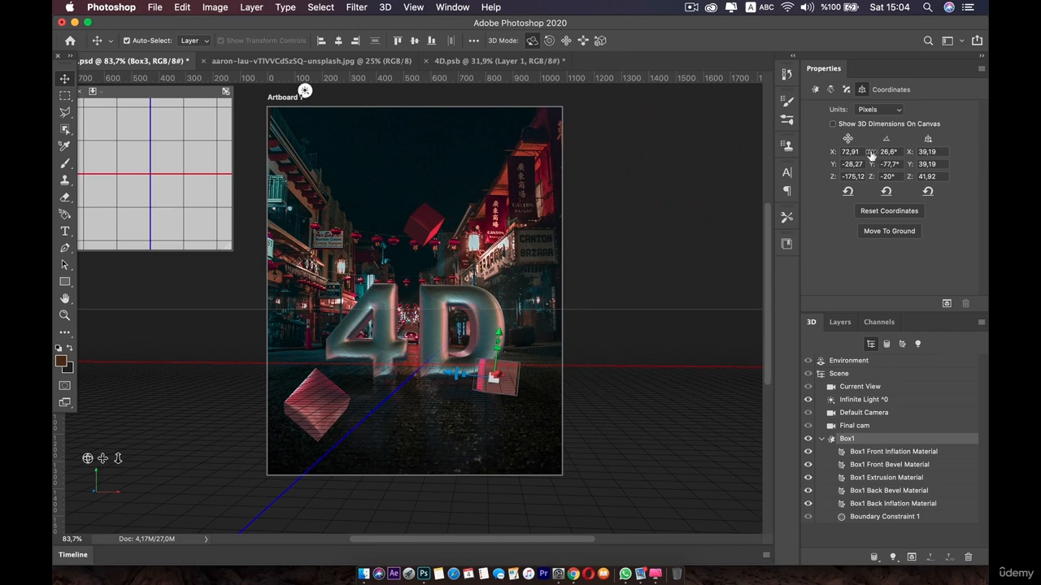
{"action": "left_click_drag", "start_coordinate": [871, 154], "coordinate": [806, 167]}
{"action": "left_click_drag", "start_coordinate": [887, 172], "coordinate": [657, 325]}
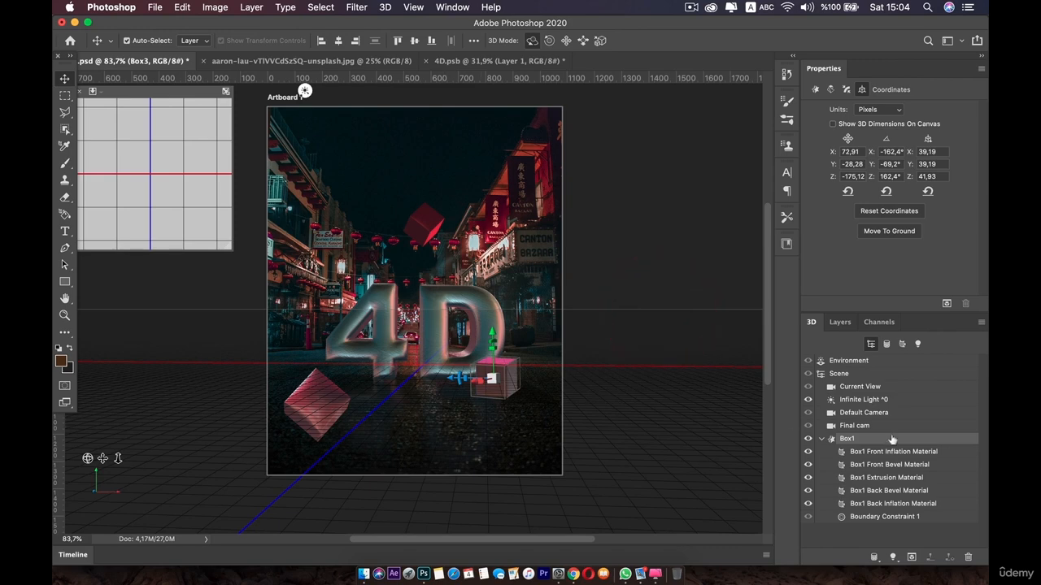
Move the Box3 layer below the 4D layer in the layer stack
{"action": "left_click", "coordinate": [840, 323]}
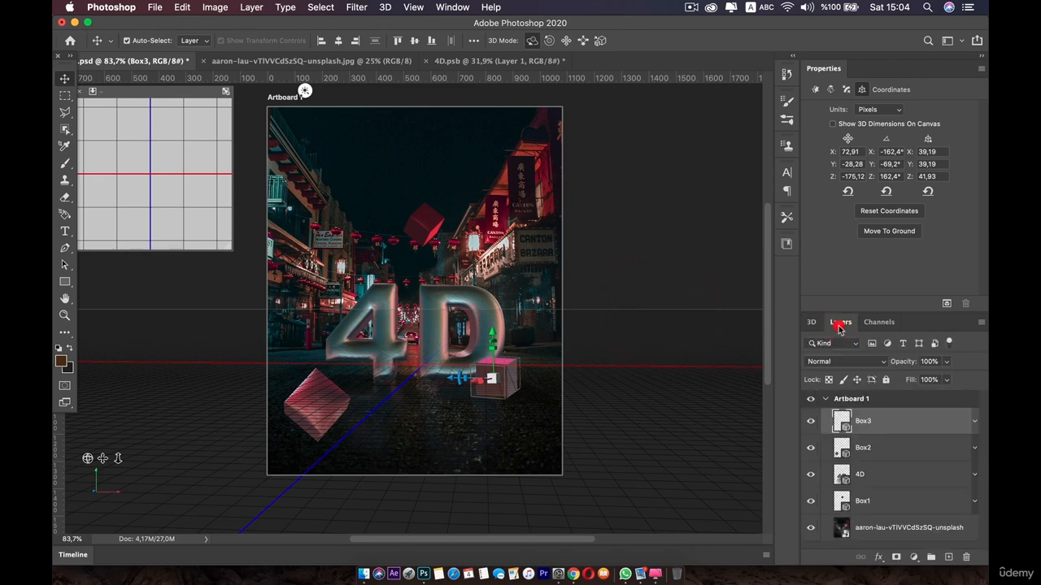
{"action": "left_click_drag", "start_coordinate": [882, 433], "coordinate": [885, 495]}
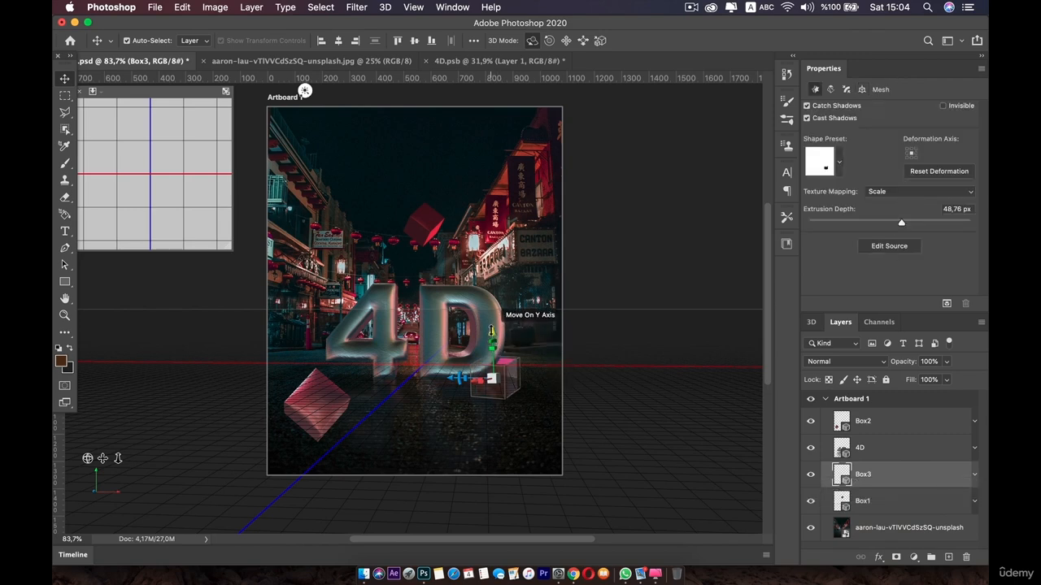
{"action": "left_click", "coordinate": [490, 330]}
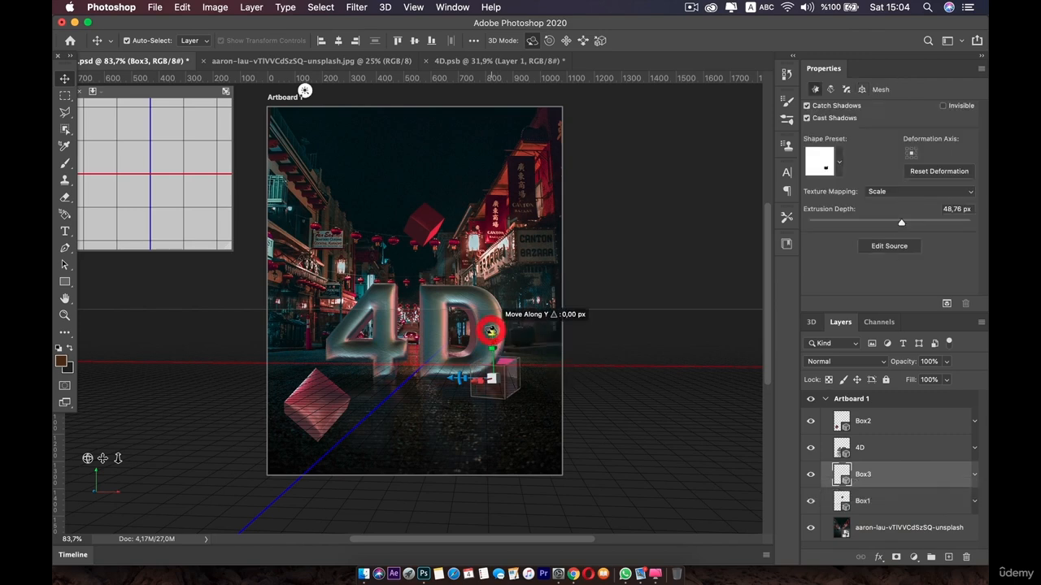
Select Box3's mesh, raise it along the Y axis and rotate it around the Y axis with the on-canvas gizmo
{"action": "left_click", "coordinate": [810, 322]}
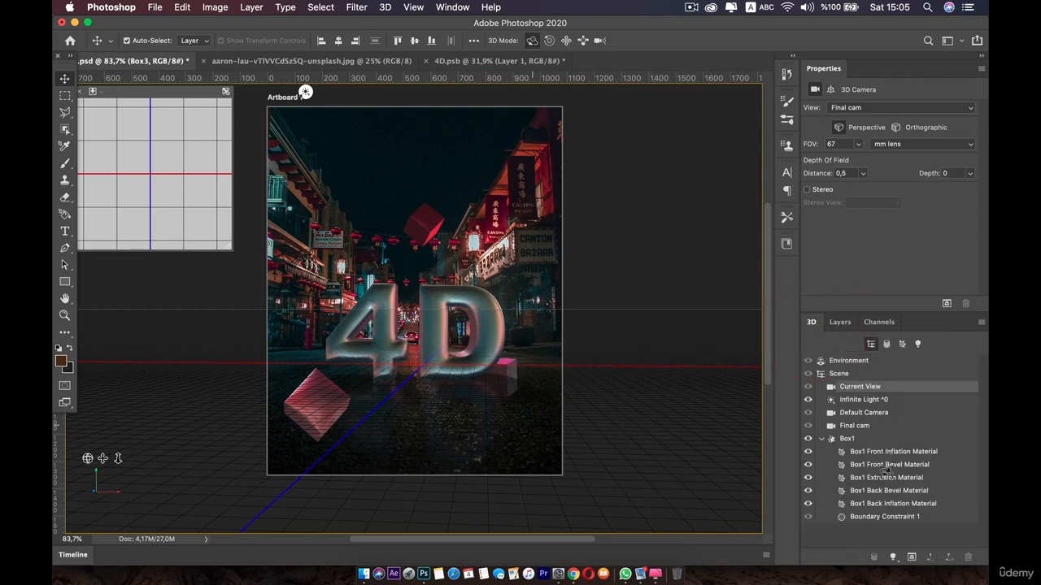
{"action": "left_click", "coordinate": [848, 438]}
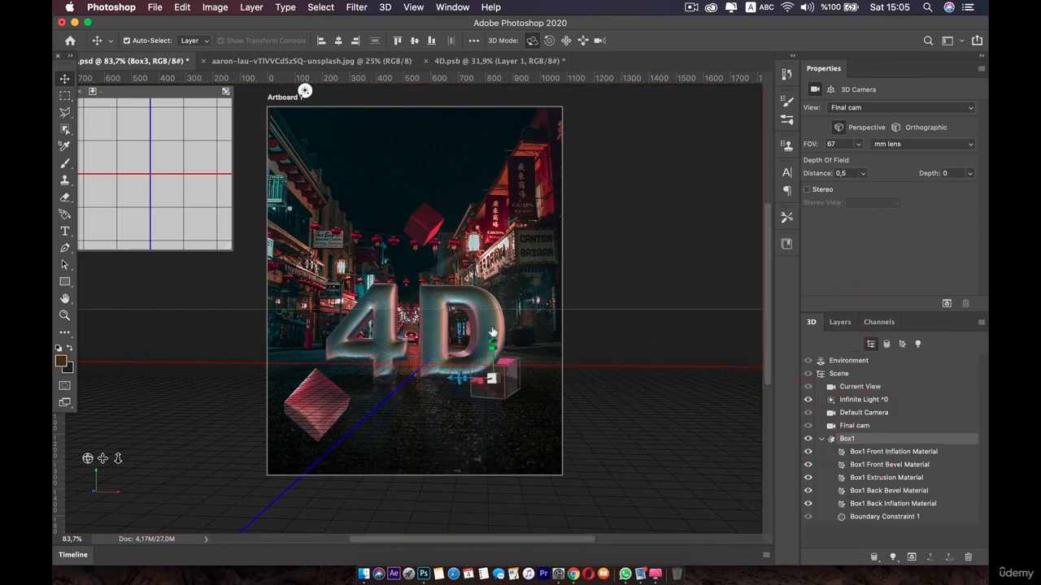
{"action": "left_click_drag", "start_coordinate": [496, 332], "coordinate": [501, 306]}
{"action": "left_click_drag", "start_coordinate": [459, 352], "coordinate": [525, 370]}
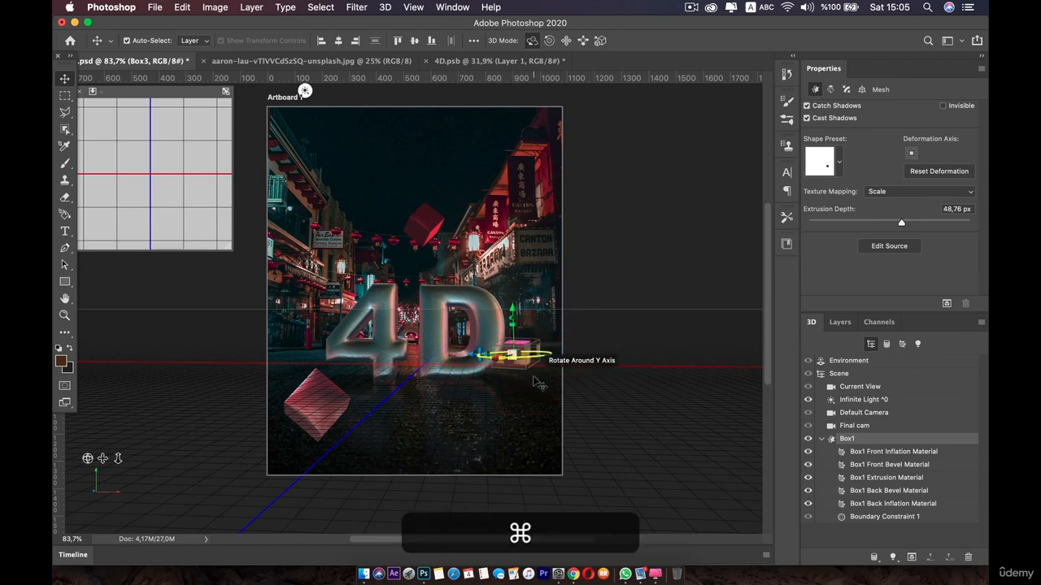
{"action": "mouse_move", "coordinate": [502, 351]}
{"action": "left_mouse_down"}
{"action": "mouse_move", "coordinate": [514, 370]}
{"action": "mouse_move", "coordinate": [497, 349]}
{"action": "left_mouse_up"}
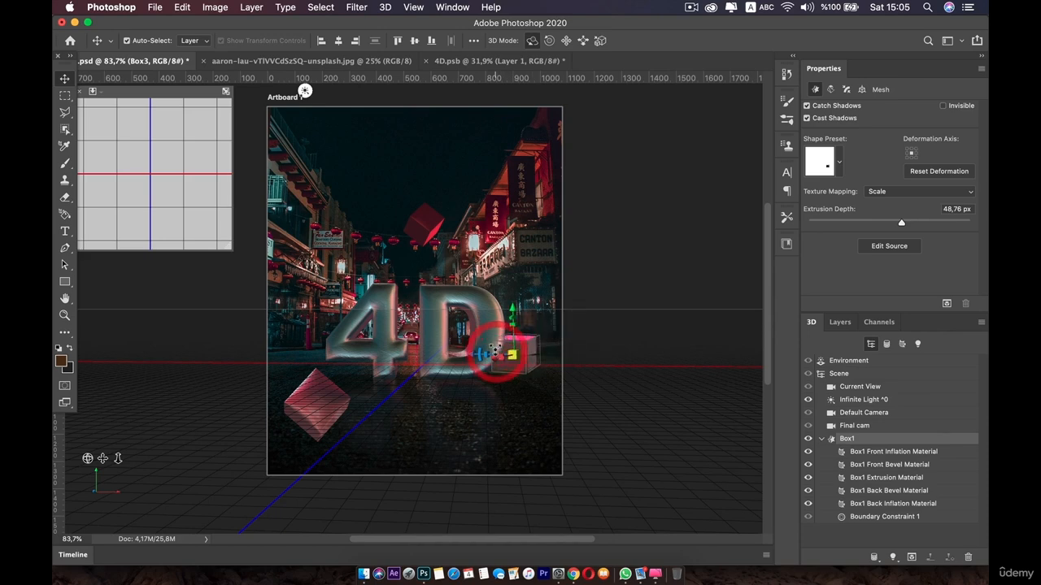
Preview-render a marquee region around Box3 and the D, then stop the render
{"action": "left_click", "coordinate": [65, 95]}
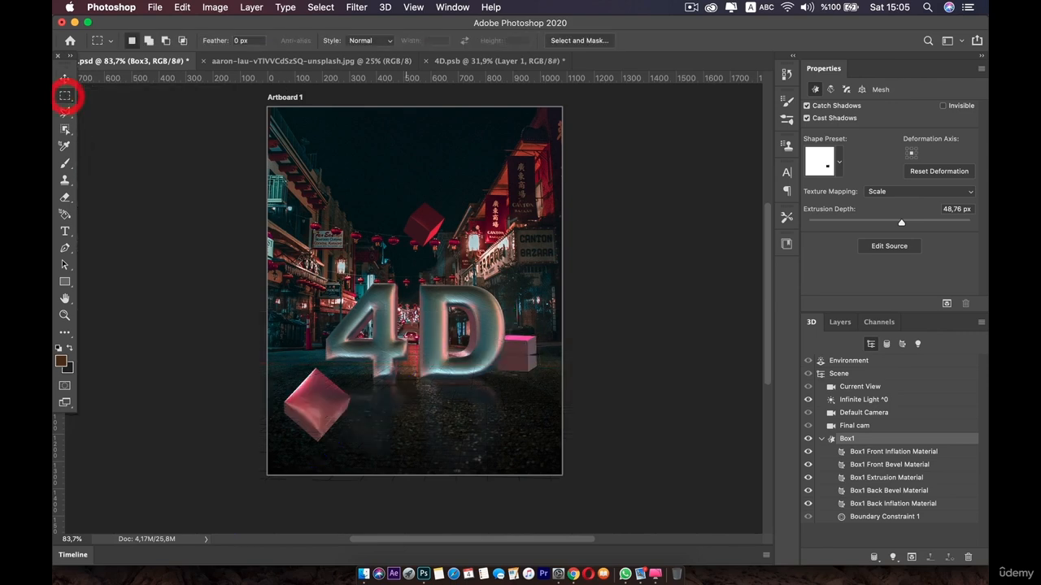
{"action": "left_click", "coordinate": [576, 412]}
{"action": "left_click_drag", "start_coordinate": [575, 411], "coordinate": [451, 299]}
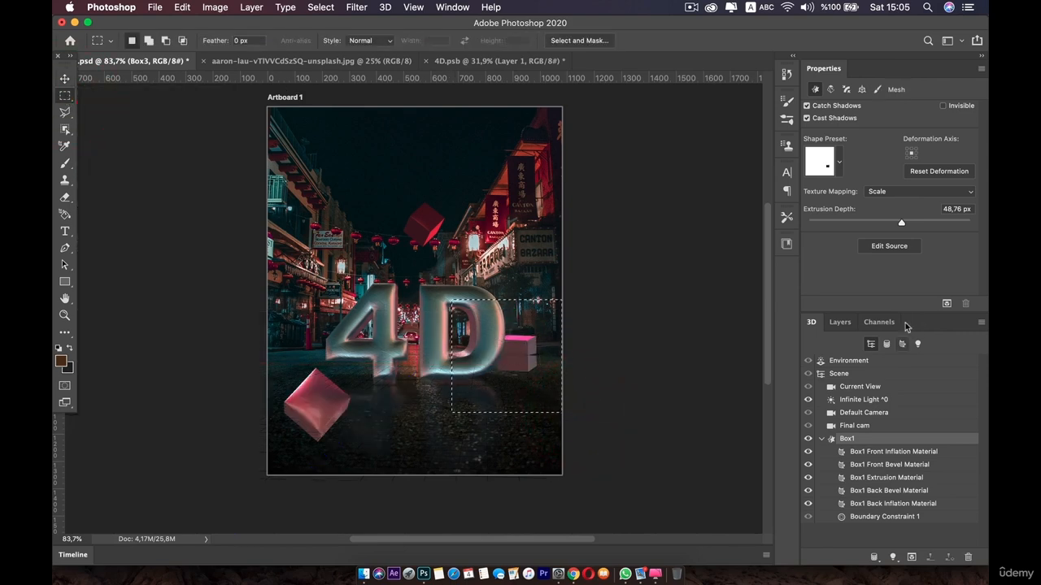
{"action": "left_click", "coordinate": [945, 302]}
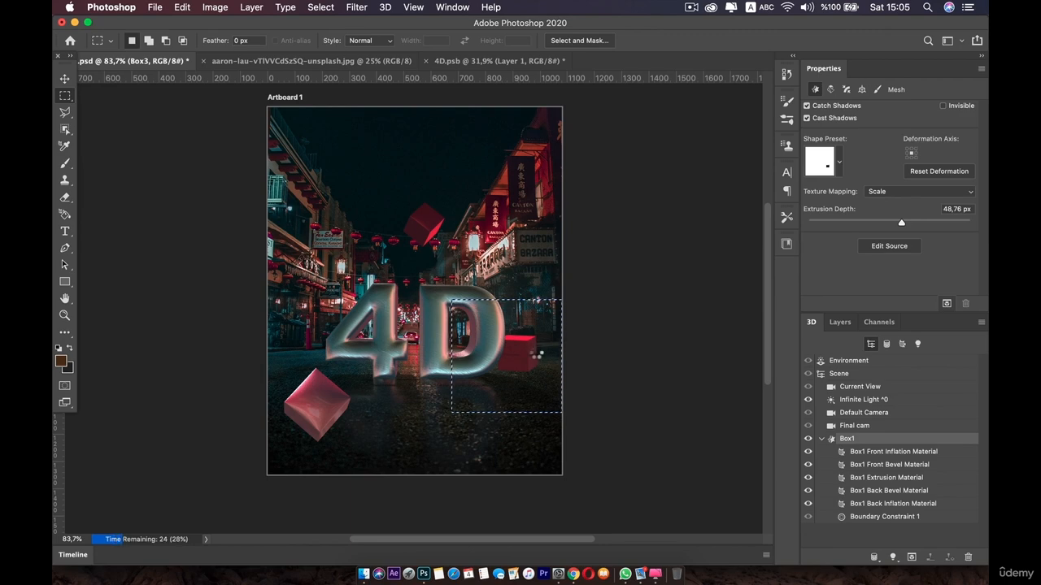
{"action": "left_click", "coordinate": [535, 353]}
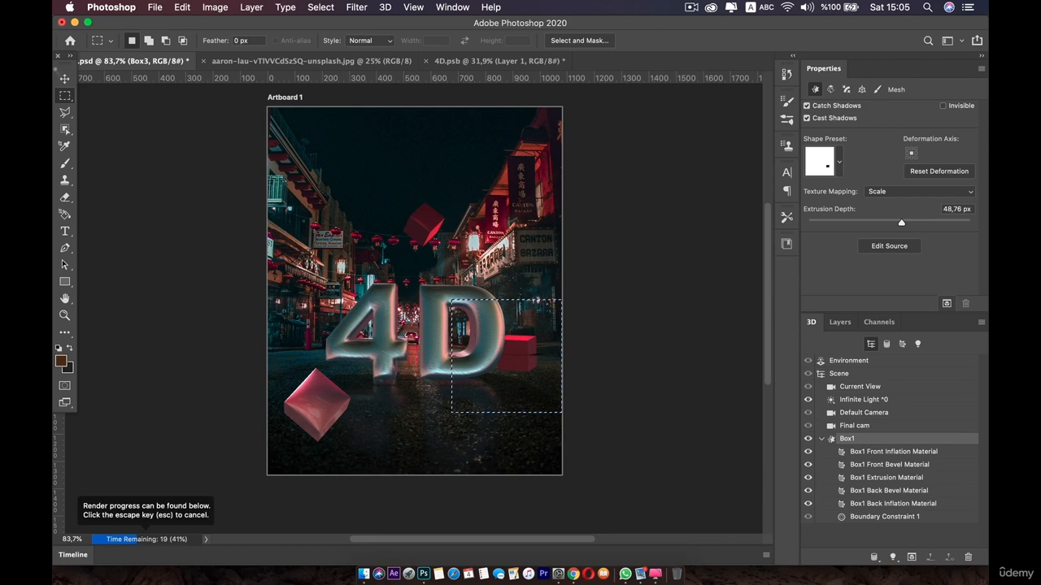
{"action": "key", "text": "Escape"}
{"action": "key", "text": "Escape"}
{"action": "key", "text": "Escape"}
{"action": "key", "text": "Escape"}
{"action": "key", "text": "Escape"}
{"action": "key", "text": "Escape"}
{"action": "key", "text": "Escape"}
{"action": "key", "text": "Escape"}
{"action": "key", "text": "Escape"}
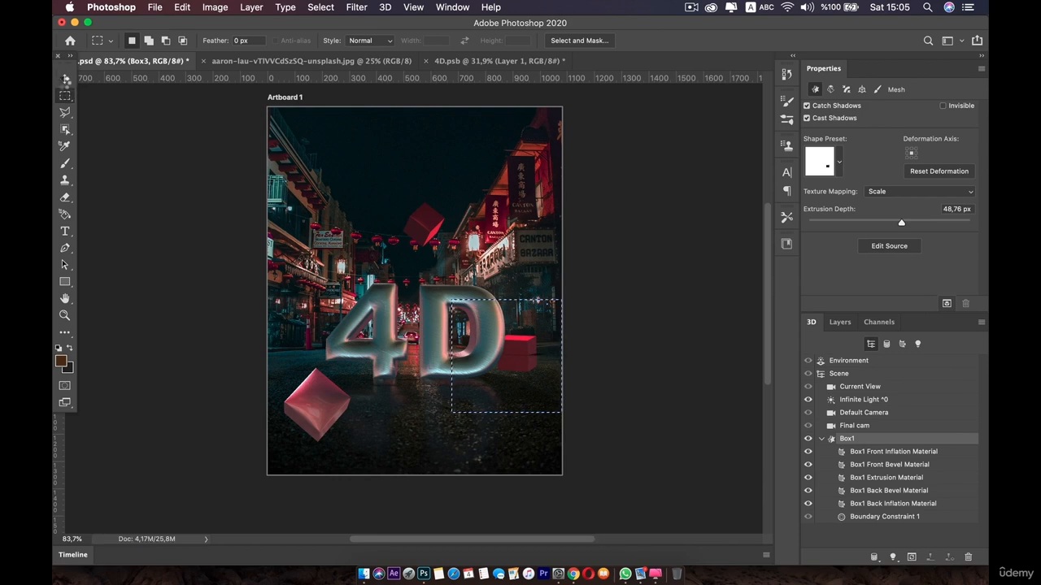
{"action": "key", "text": "Escape"}
Move Box3's mesh down to the ground
{"action": "left_click", "coordinate": [64, 81]}
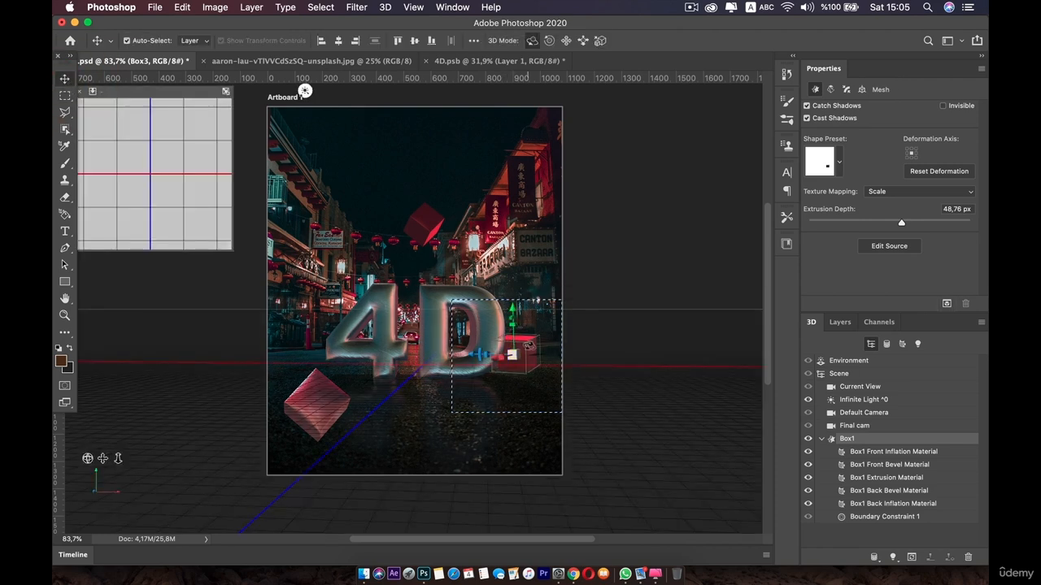
{"action": "left_click", "coordinate": [862, 90]}
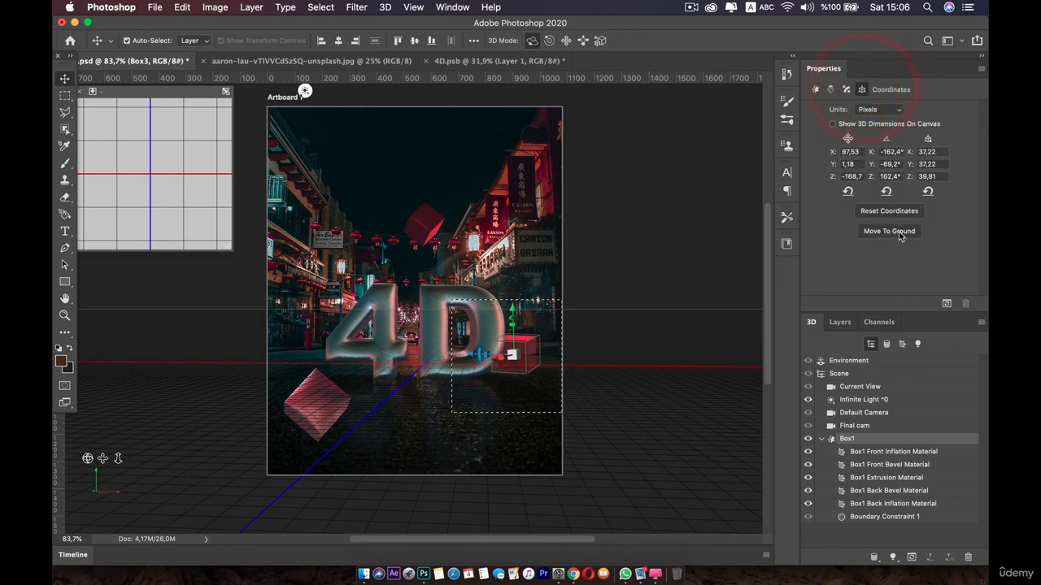
{"action": "left_click", "coordinate": [899, 234]}
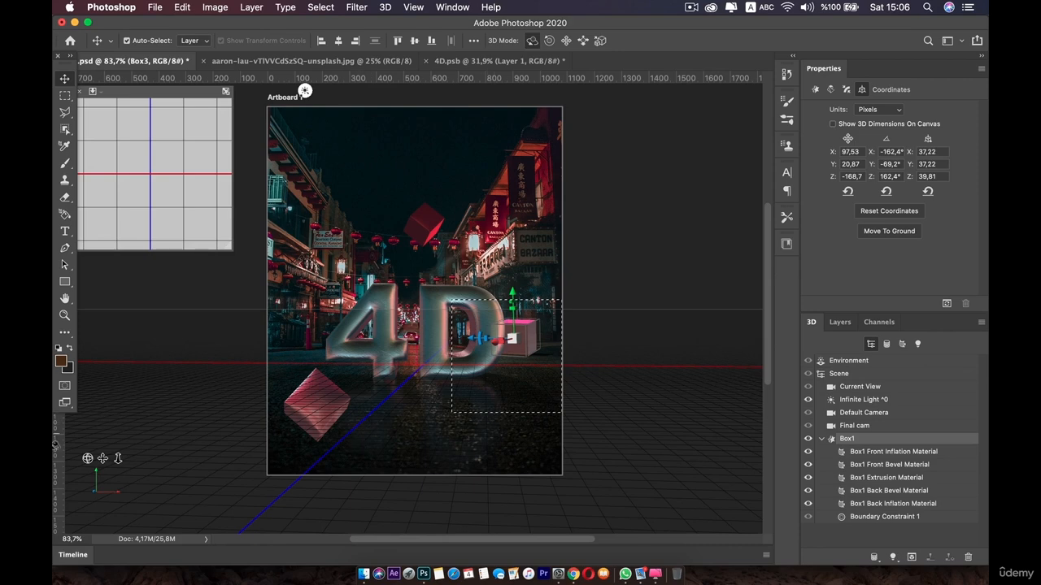
Rotate Box3 on the canvas to about X -166°, Y -82°, Z 166°
{"action": "left_click", "coordinate": [86, 461]}
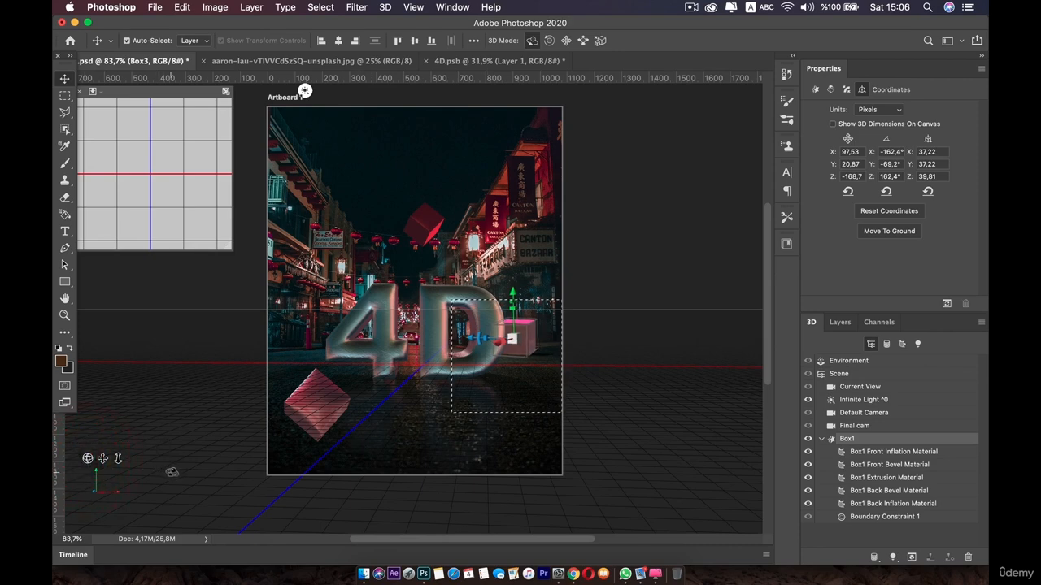
{"action": "left_click_drag", "start_coordinate": [181, 471], "coordinate": [448, 403]}
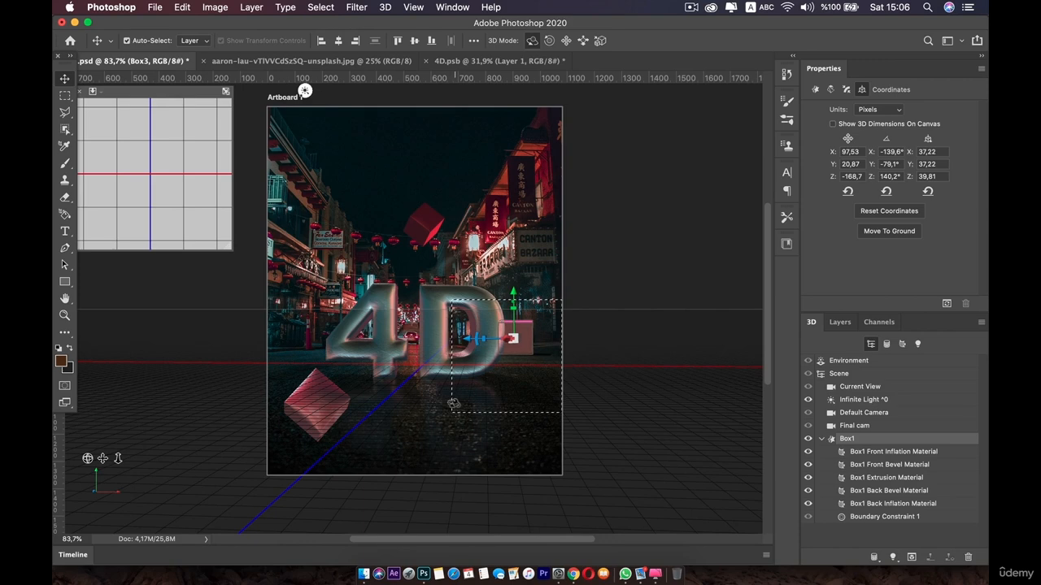
{"action": "left_click_drag", "start_coordinate": [447, 403], "coordinate": [569, 372]}
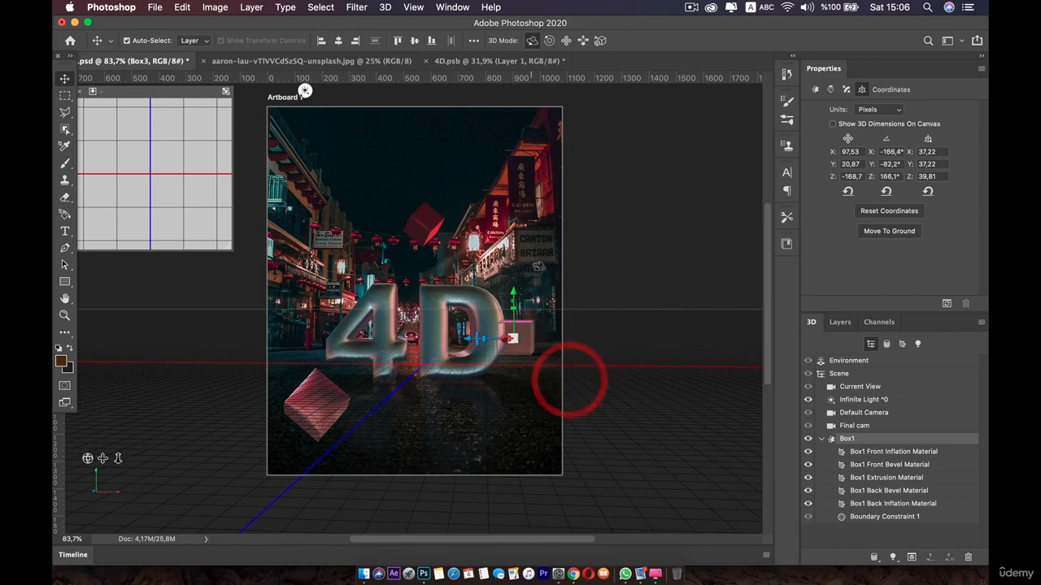
Preview-render the marquee region again and stop the render
{"action": "left_click", "coordinate": [945, 303]}
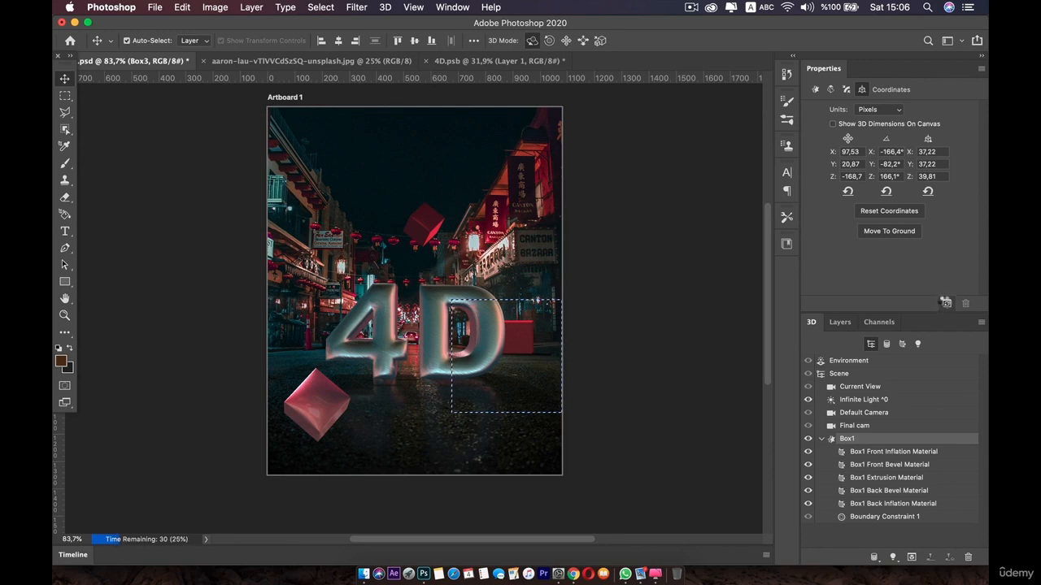
{"action": "left_click", "coordinate": [945, 303]}
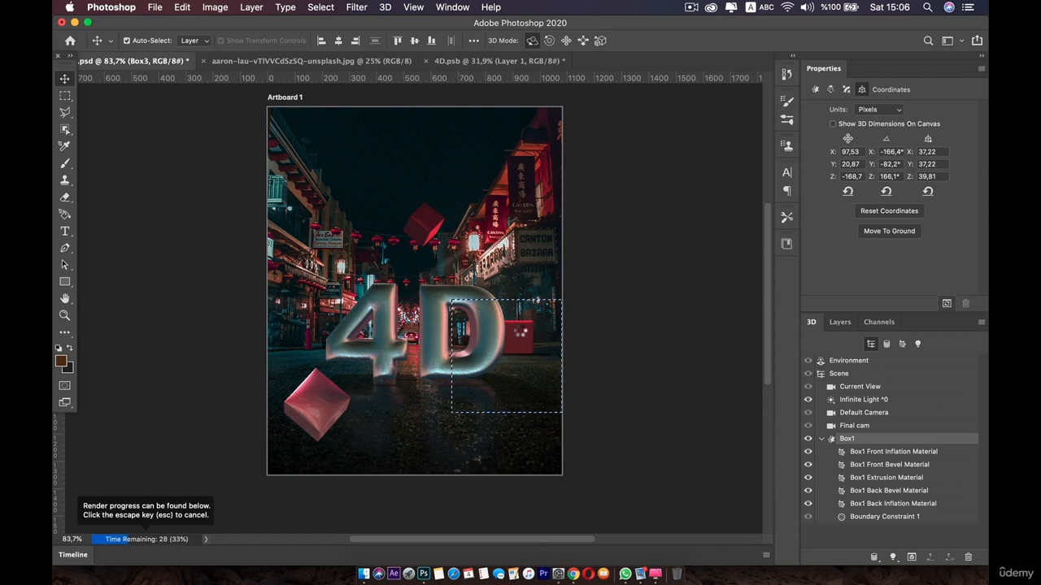
{"action": "left_click", "coordinate": [519, 329]}
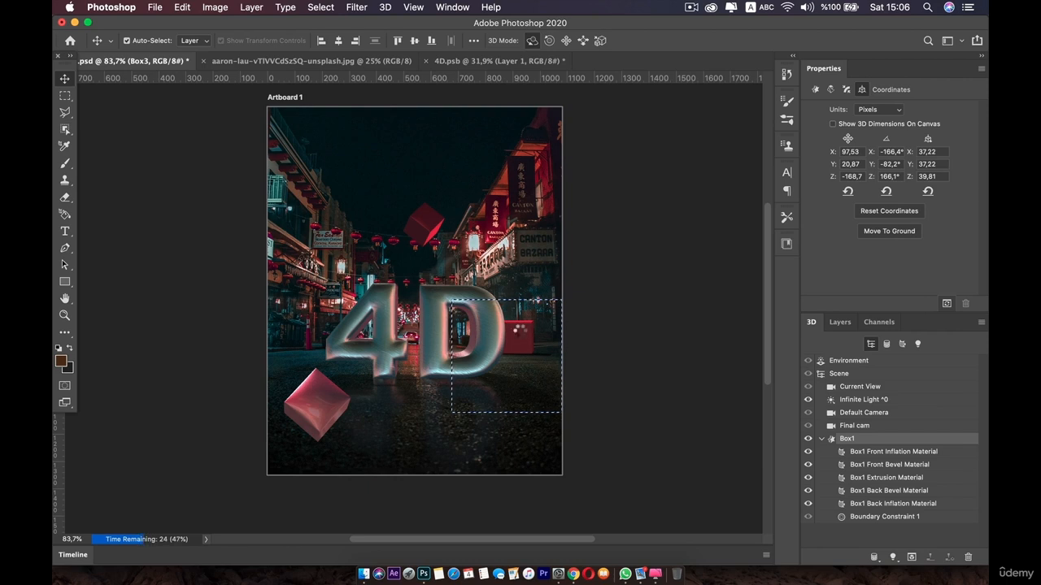
{"action": "key", "text": "Escape"}
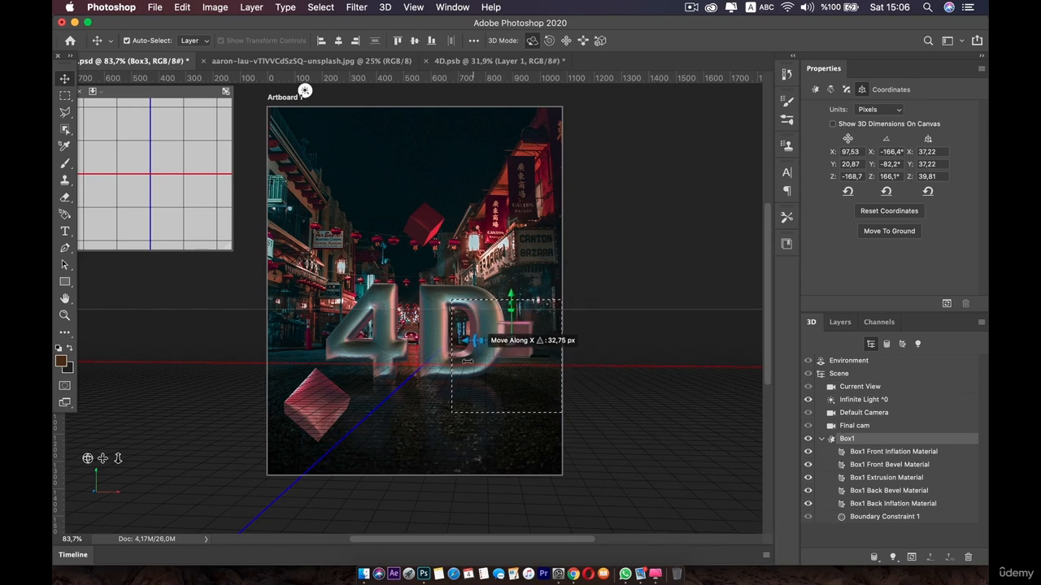
Slide Box3 along its X axis toward the 4D text and drop it back onto the ground
{"action": "left_click_drag", "start_coordinate": [417, 399], "coordinate": [325, 428]}
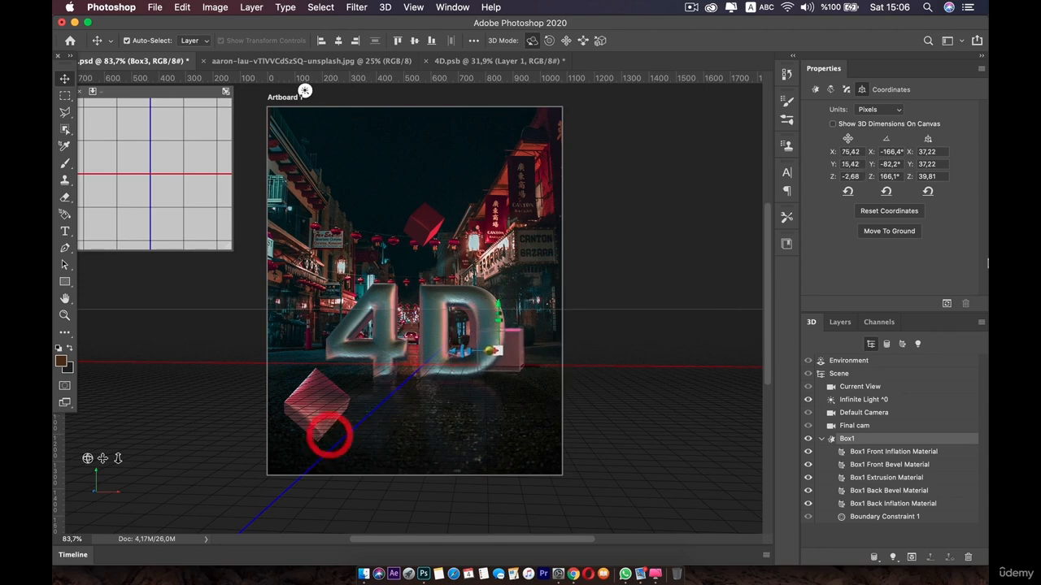
{"action": "left_click", "coordinate": [945, 303]}
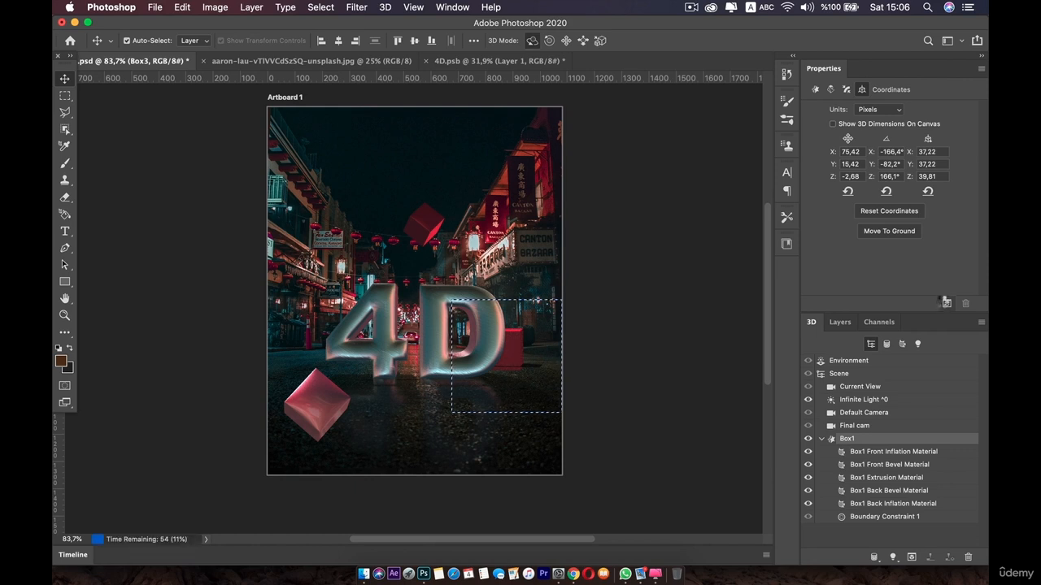
{"action": "left_click", "coordinate": [945, 303]}
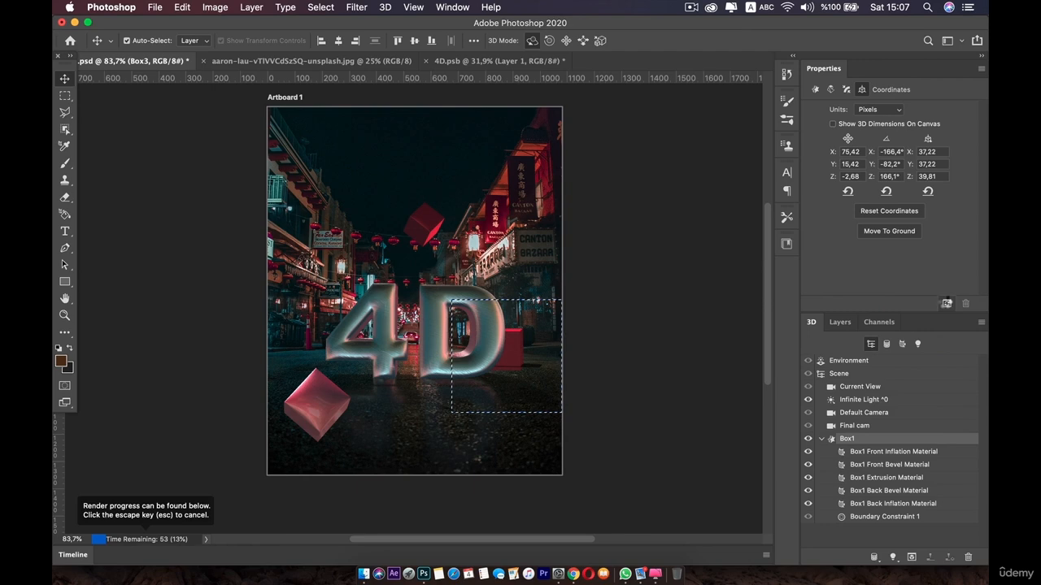
{"action": "left_click", "coordinate": [886, 232]}
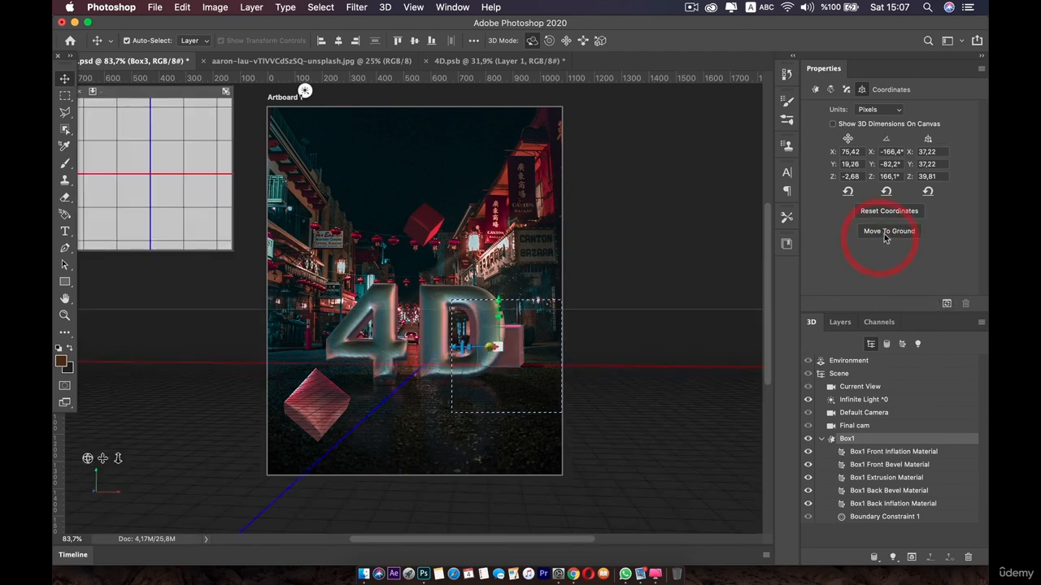
Preview-render the marquee region and cancel the render
{"action": "left_click", "coordinate": [946, 305]}
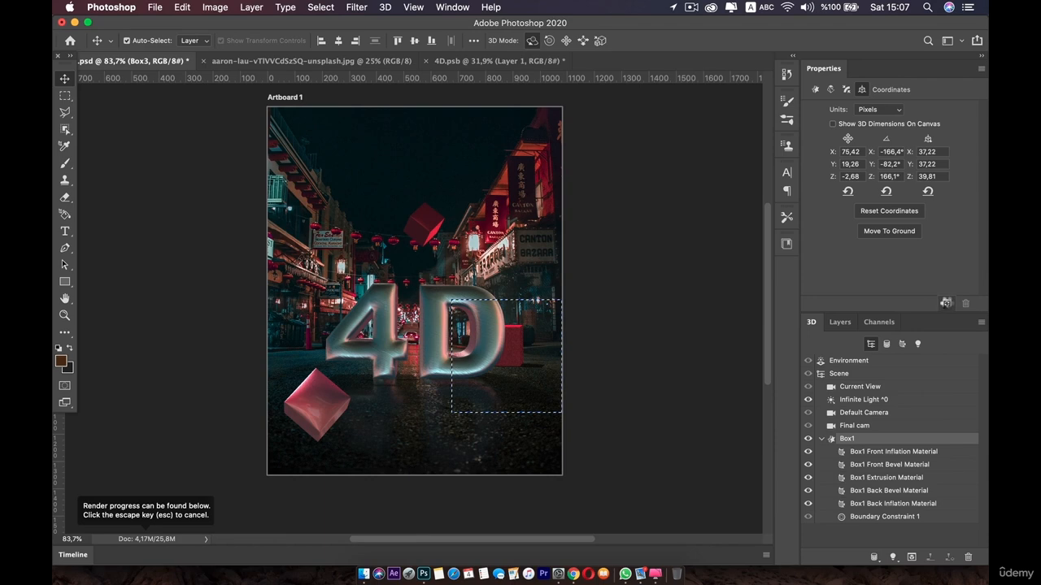
{"action": "key", "text": "Escape"}
{"action": "key", "text": "Escape"}
{"action": "key", "text": "Escape"}
{"action": "key", "text": "Escape"}
{"action": "key", "text": "Escape"}
{"action": "key", "text": "Escape"}
{"action": "key", "text": "Escape"}
{"action": "key", "text": "Escape"}
{"action": "key", "text": "Escape"}
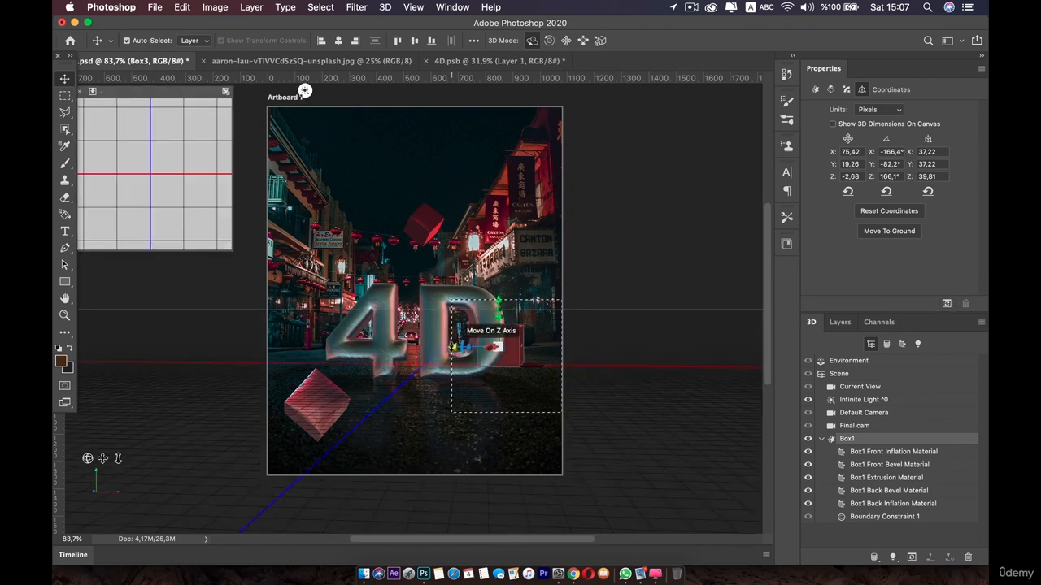
Slide Box3 along its Z axis toward the 4D text and preview-render the result
{"action": "left_click_drag", "start_coordinate": [445, 344], "coordinate": [481, 342]}
{"action": "left_click", "coordinate": [946, 305]}
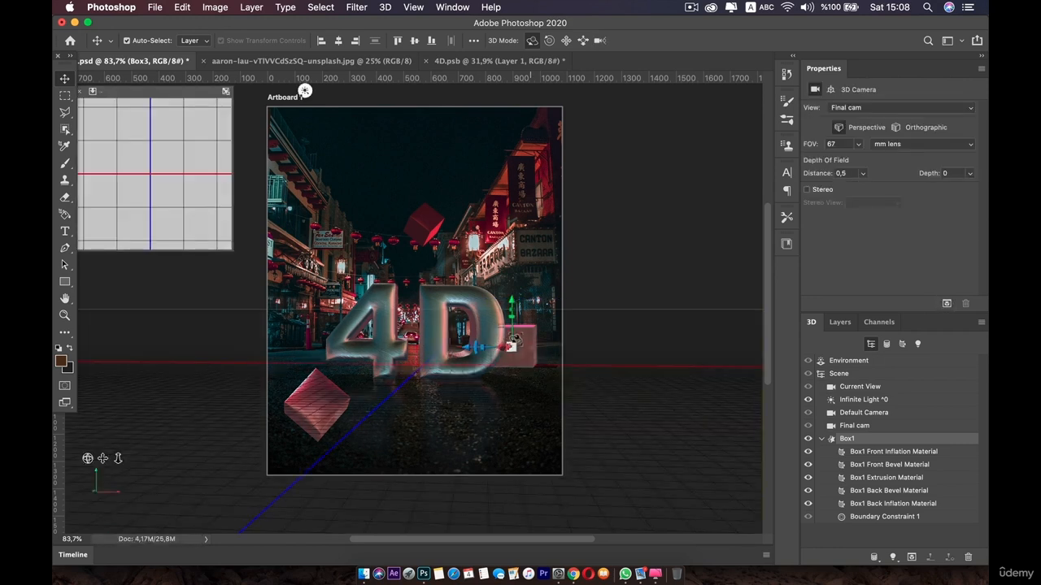
{"action": "left_click", "coordinate": [514, 340]}
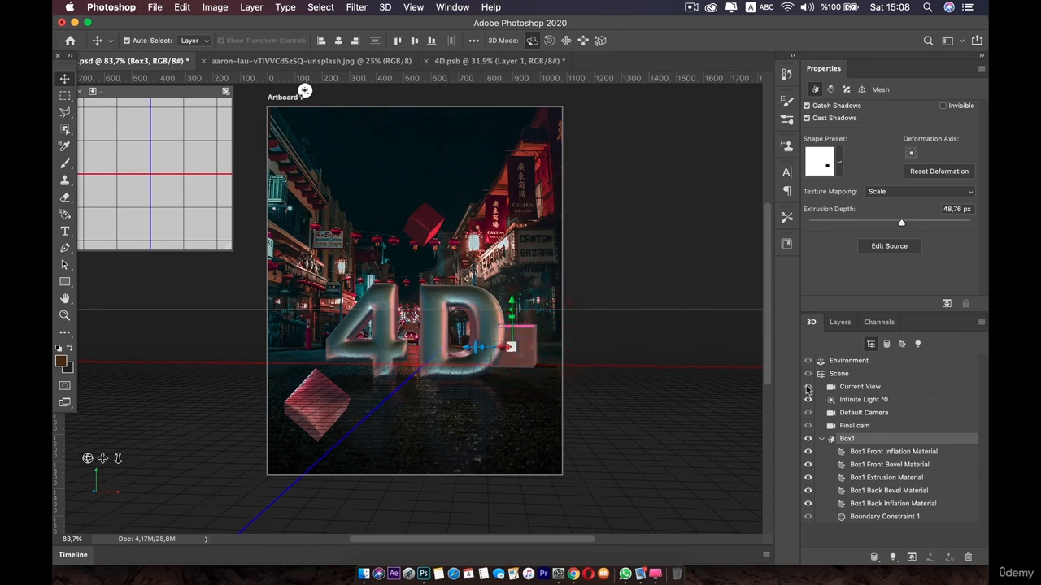
Select the infinite light and rotate its direction toward the upper left on the canvas
{"action": "left_click", "coordinate": [875, 400]}
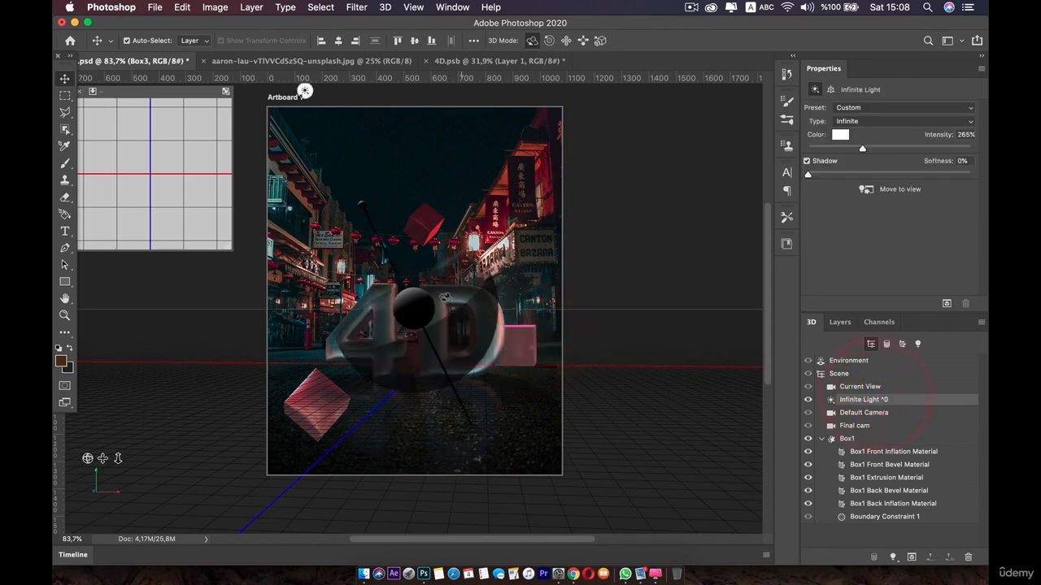
{"action": "mouse_move", "coordinate": [424, 336]}
{"action": "left_mouse_down"}
{"action": "mouse_move", "coordinate": [367, 308]}
{"action": "mouse_move", "coordinate": [275, 306]}
{"action": "mouse_move", "coordinate": [327, 244]}
{"action": "mouse_move", "coordinate": [350, 182]}
{"action": "left_mouse_up"}
{"action": "mouse_move", "coordinate": [357, 198]}
{"action": "left_mouse_down"}
{"action": "mouse_move", "coordinate": [358, 179]}
{"action": "mouse_move", "coordinate": [344, 182]}
{"action": "left_mouse_up"}
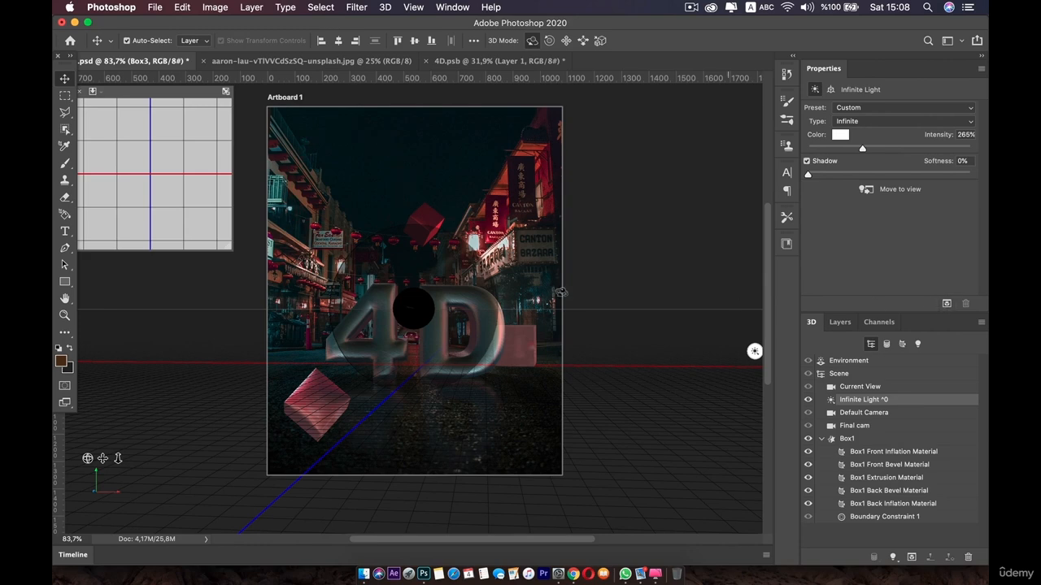
Marquee the D and the box beside it and preview-render that region, then stop the render
{"action": "left_click", "coordinate": [65, 95]}
{"action": "left_click_drag", "start_coordinate": [423, 264], "coordinate": [598, 426]}
{"action": "left_click", "coordinate": [948, 303]}
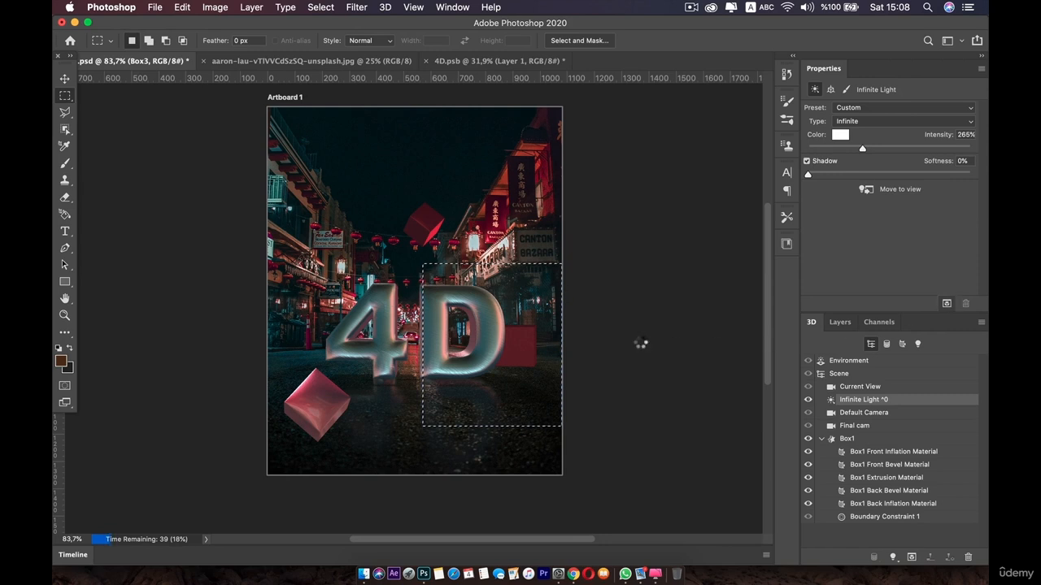
{"action": "key", "text": "Escape"}
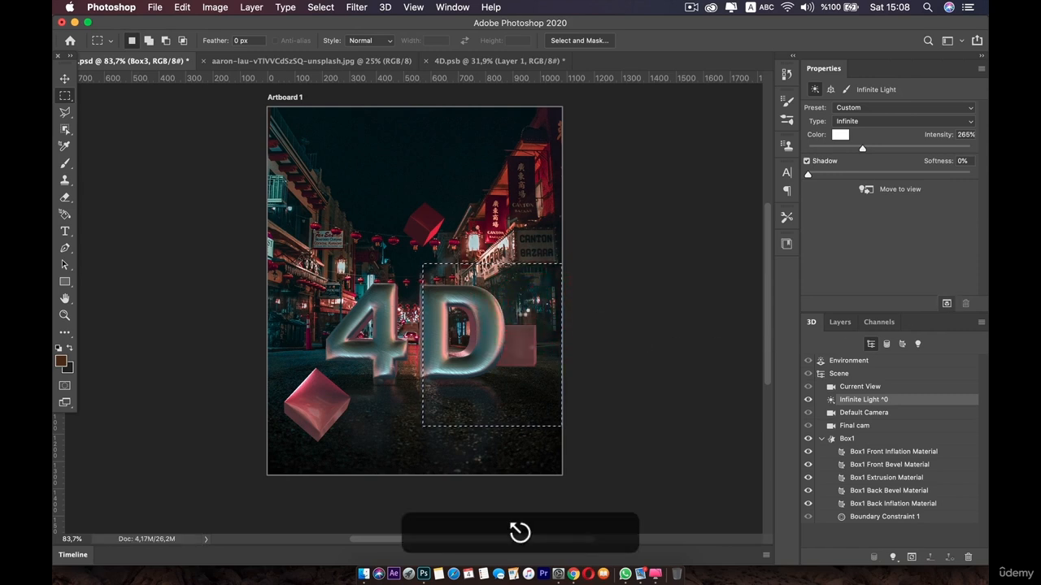
Reselect the infinite light and rotate its direction repeatedly on the canvas to adjust the lighting
{"action": "left_click", "coordinate": [864, 400]}
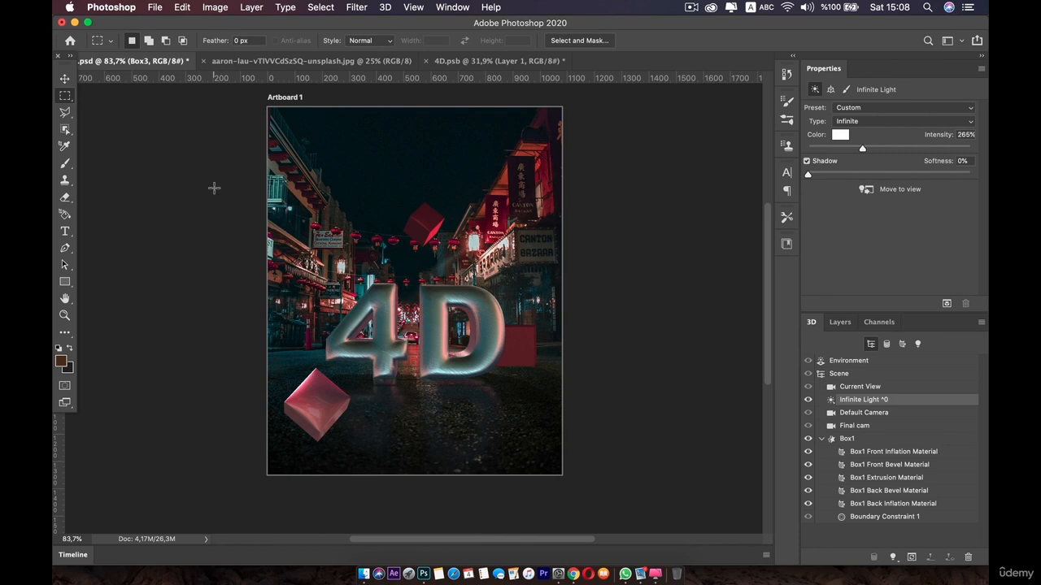
{"action": "key", "text": "v"}
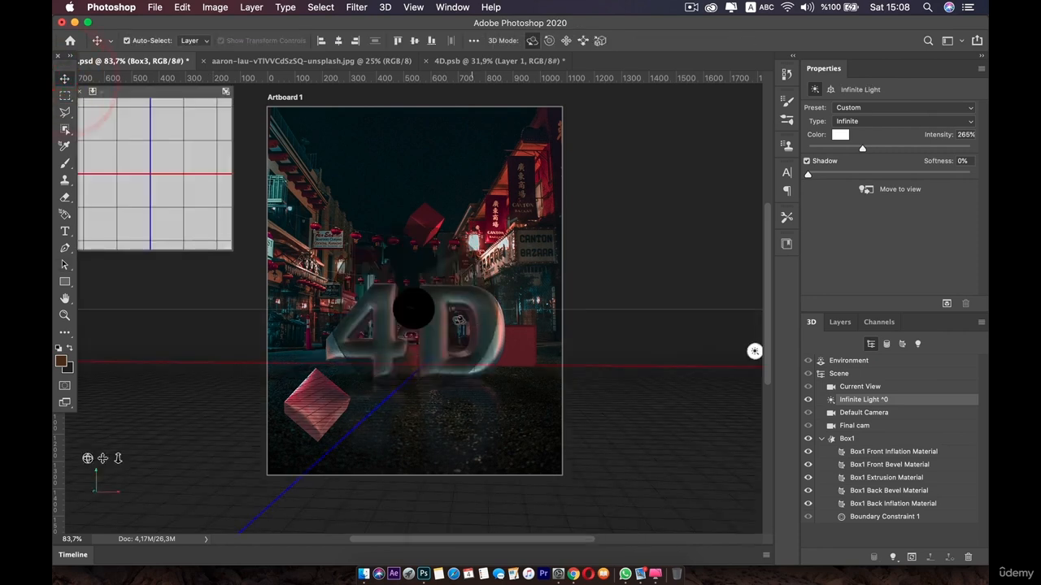
{"action": "mouse_move", "coordinate": [439, 323]}
{"action": "left_mouse_down"}
{"action": "mouse_move", "coordinate": [431, 322]}
{"action": "mouse_move", "coordinate": [445, 340]}
{"action": "mouse_move", "coordinate": [394, 333]}
{"action": "mouse_move", "coordinate": [470, 339]}
{"action": "mouse_move", "coordinate": [454, 341]}
{"action": "mouse_move", "coordinate": [477, 395]}
{"action": "mouse_move", "coordinate": [452, 355]}
{"action": "mouse_move", "coordinate": [516, 399]}
{"action": "left_mouse_up"}
{"action": "mouse_move", "coordinate": [436, 368]}
{"action": "left_mouse_down"}
{"action": "mouse_move", "coordinate": [385, 363]}
{"action": "mouse_move", "coordinate": [349, 325]}
{"action": "mouse_move", "coordinate": [516, 350]}
{"action": "mouse_move", "coordinate": [337, 243]}
{"action": "mouse_move", "coordinate": [481, 391]}
{"action": "mouse_move", "coordinate": [348, 314]}
{"action": "mouse_move", "coordinate": [399, 226]}
{"action": "mouse_move", "coordinate": [347, 285]}
{"action": "mouse_move", "coordinate": [371, 453]}
{"action": "mouse_move", "coordinate": [360, 485]}
{"action": "mouse_move", "coordinate": [413, 145]}
{"action": "mouse_move", "coordinate": [401, 243]}
{"action": "mouse_move", "coordinate": [402, 212]}
{"action": "left_mouse_up"}
{"action": "mouse_move", "coordinate": [391, 354]}
{"action": "left_mouse_down"}
{"action": "mouse_move", "coordinate": [379, 195]}
{"action": "mouse_move", "coordinate": [374, 317]}
{"action": "left_mouse_up"}
{"action": "mouse_move", "coordinate": [409, 383]}
{"action": "left_mouse_down"}
{"action": "mouse_move", "coordinate": [447, 468]}
{"action": "mouse_move", "coordinate": [422, 392]}
{"action": "mouse_move", "coordinate": [405, 376]}
{"action": "mouse_move", "coordinate": [402, 196]}
{"action": "mouse_move", "coordinate": [406, 278]}
{"action": "mouse_move", "coordinate": [404, 189]}
{"action": "mouse_move", "coordinate": [424, 95]}
{"action": "left_mouse_up"}
{"action": "mouse_move", "coordinate": [410, 238]}
{"action": "left_mouse_down"}
{"action": "mouse_move", "coordinate": [409, 312]}
{"action": "mouse_move", "coordinate": [480, 281]}
{"action": "mouse_move", "coordinate": [375, 240]}
{"action": "mouse_move", "coordinate": [406, 241]}
{"action": "mouse_move", "coordinate": [406, 258]}
{"action": "left_mouse_up"}
Preview-render the scene and cancel the render
{"action": "left_click", "coordinate": [946, 302]}
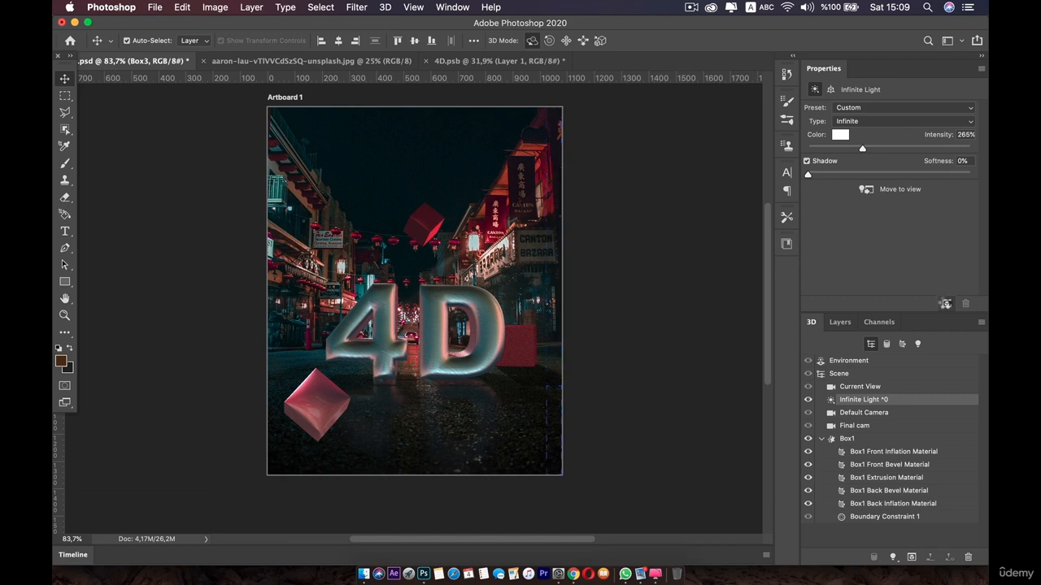
{"action": "left_click", "coordinate": [946, 302]}
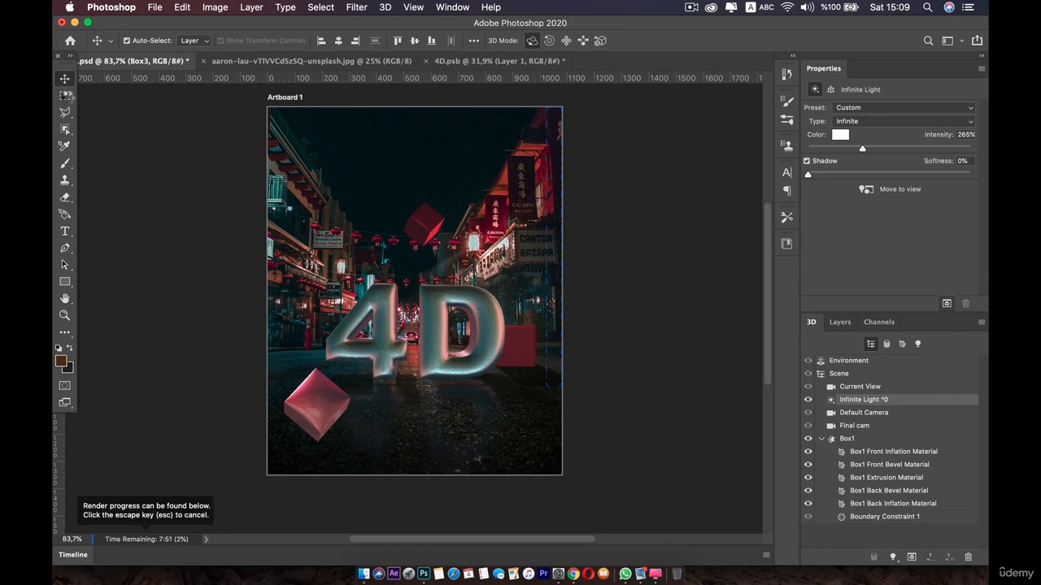
{"action": "key", "text": "Escape"}
{"action": "key", "text": "Escape"}
{"action": "key", "text": "Escape"}
{"action": "key", "text": "Escape"}
{"action": "key", "text": "Escape"}
{"action": "key", "text": "Escape"}
{"action": "key", "text": "Escape"}
{"action": "key", "text": "Escape"}
{"action": "key", "text": "Escape"}
{"action": "left_click", "coordinate": [102, 209]}
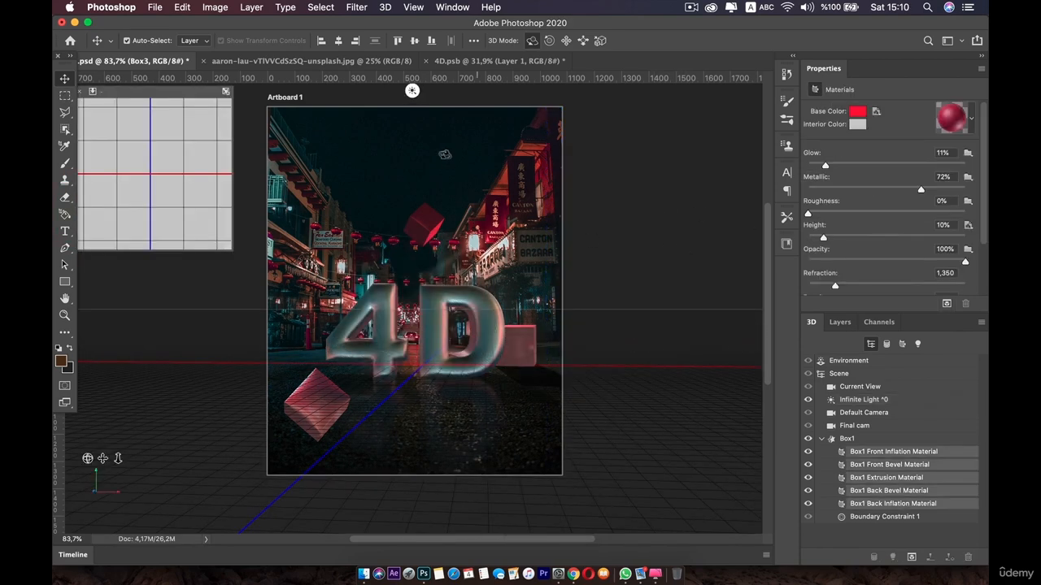
Select the Box2 layer and preview-render the scene
{"action": "left_click", "coordinate": [840, 322]}
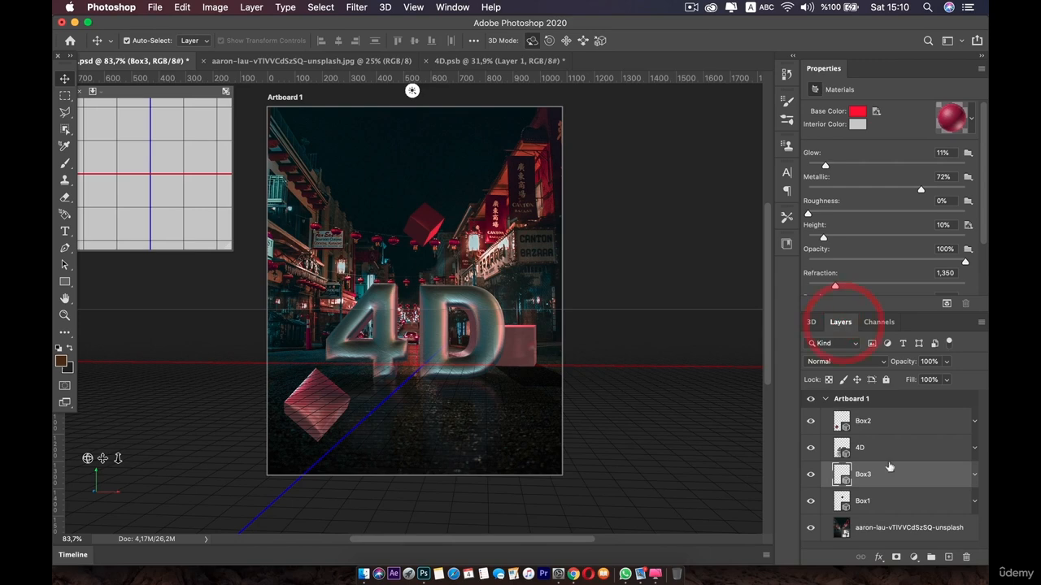
{"action": "left_click", "coordinate": [862, 457]}
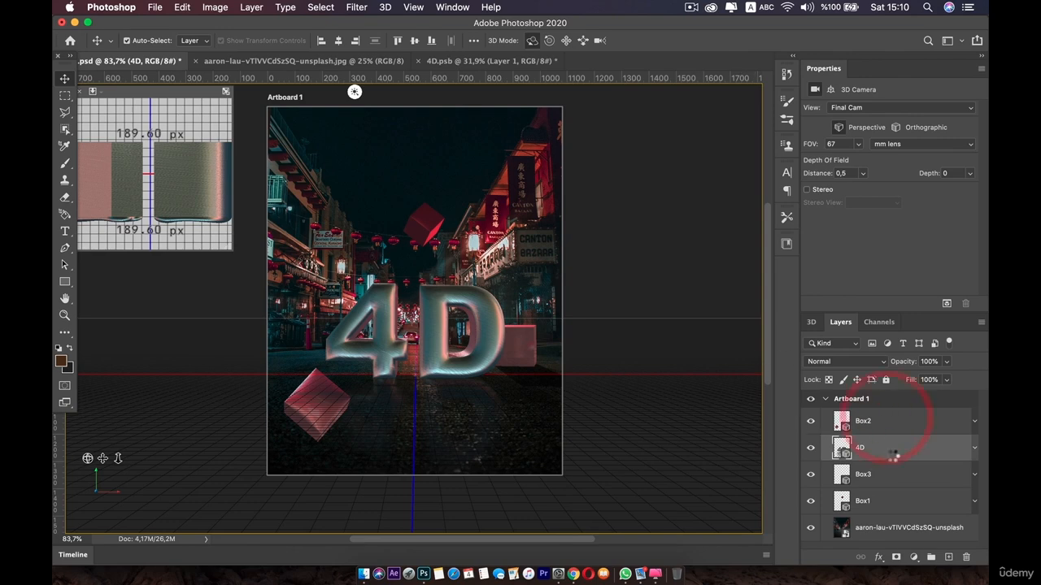
{"action": "left_click", "coordinate": [946, 303]}
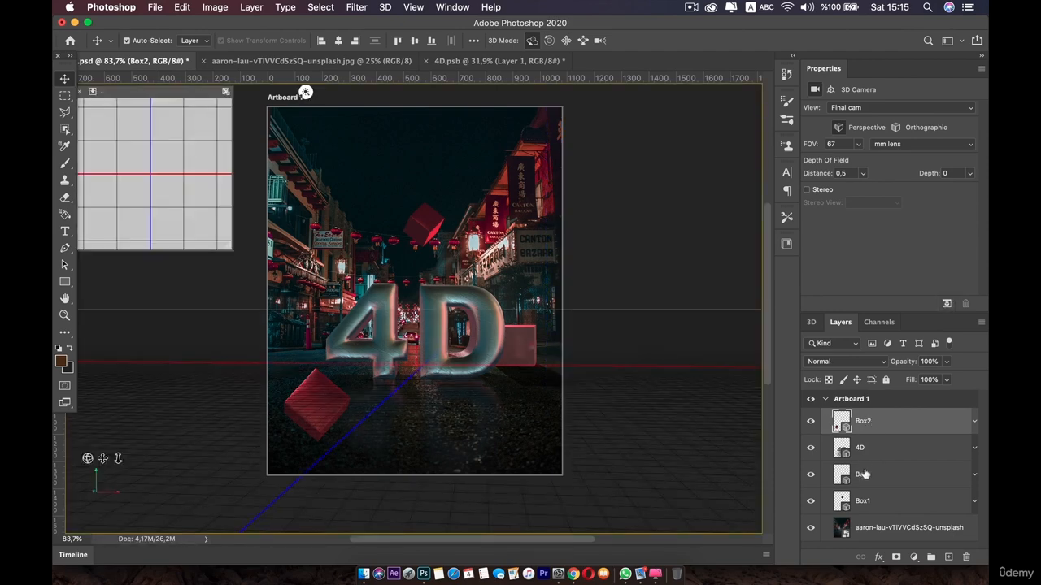
Select the 4D layer, preview-render it and stop the render
{"action": "left_click", "coordinate": [876, 453]}
{"action": "left_click", "coordinate": [946, 304]}
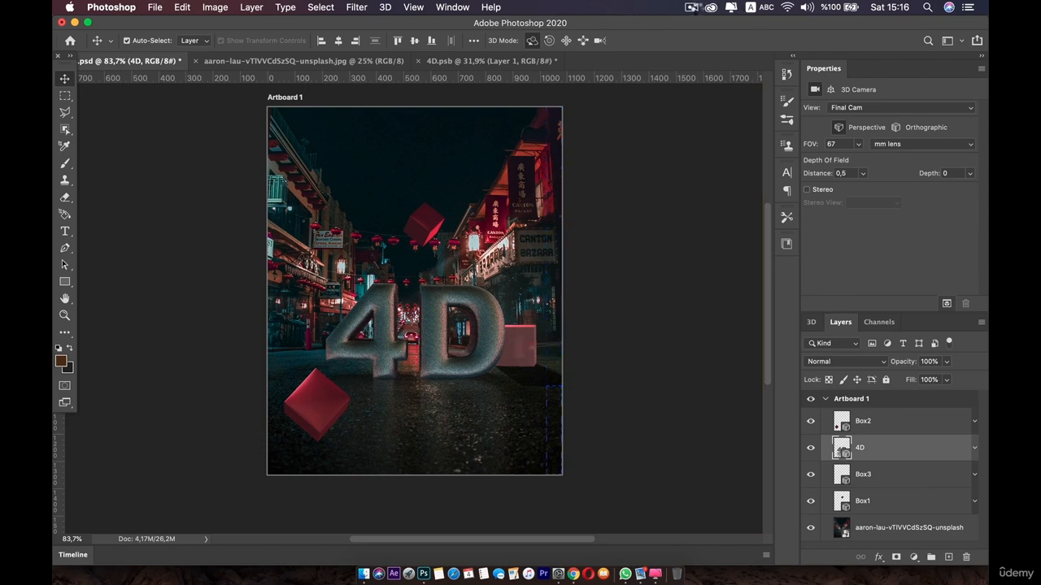
{"action": "left_click", "coordinate": [692, 8]}
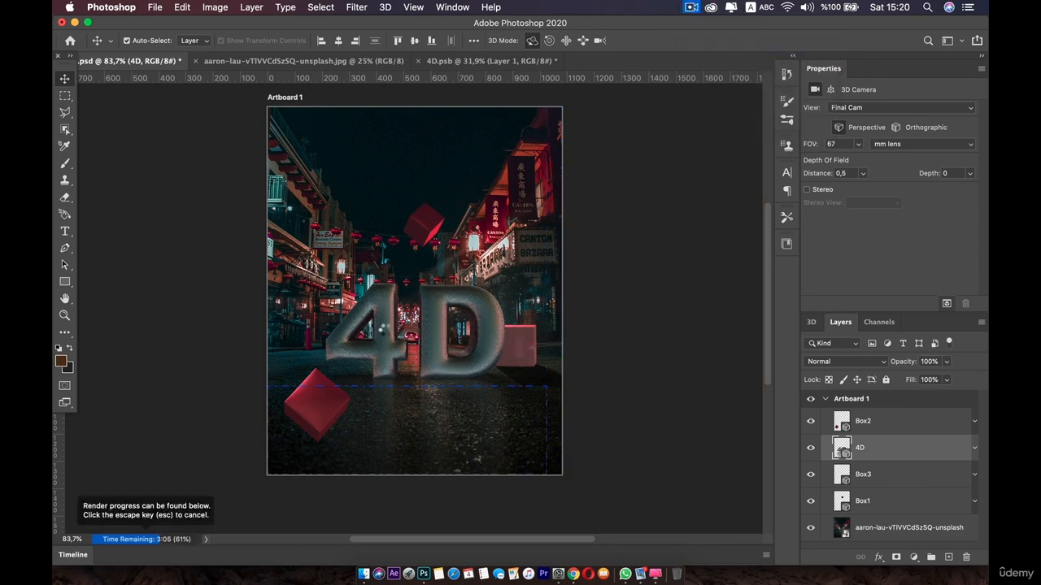
{"action": "key", "text": "Escape"}
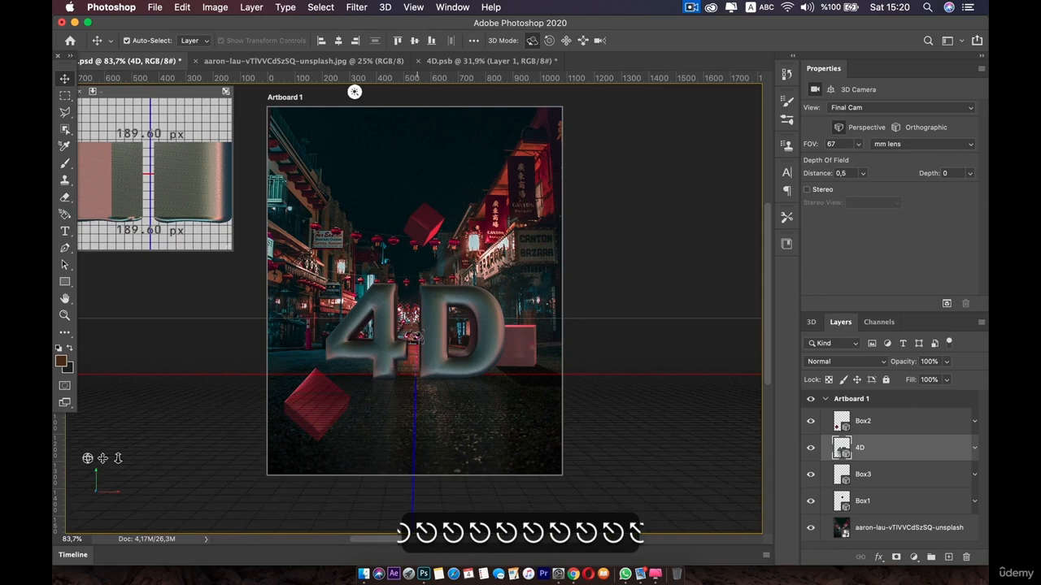
Open the 4D layer's 3D scene, select its infinite light and set the intensity to 120%
{"action": "double_click", "coordinate": [839, 450]}
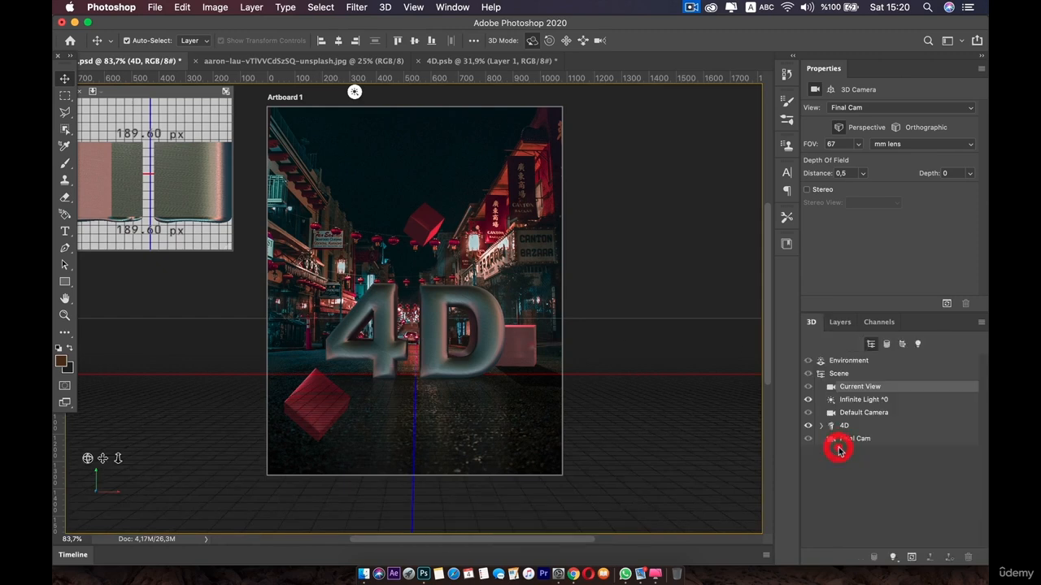
{"action": "left_click", "coordinate": [859, 400]}
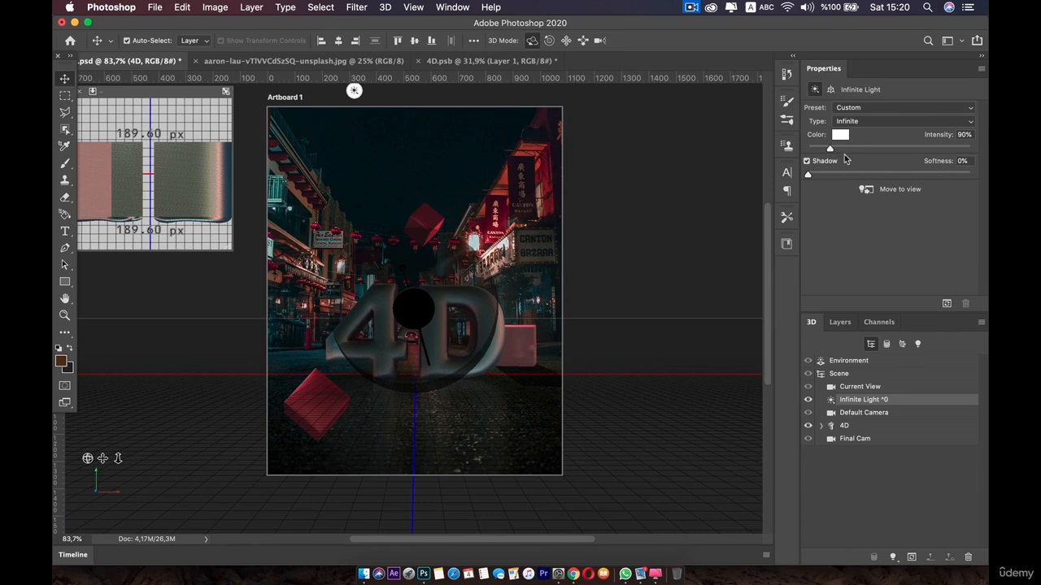
{"action": "mouse_move", "coordinate": [830, 151]}
{"action": "left_mouse_down"}
{"action": "mouse_move", "coordinate": [986, 153]}
{"action": "mouse_move", "coordinate": [725, 155]}
{"action": "mouse_move", "coordinate": [835, 149]}
{"action": "left_mouse_up"}
Marquee the 4D text, preview-render that region and cancel the render
{"action": "left_click", "coordinate": [65, 95]}
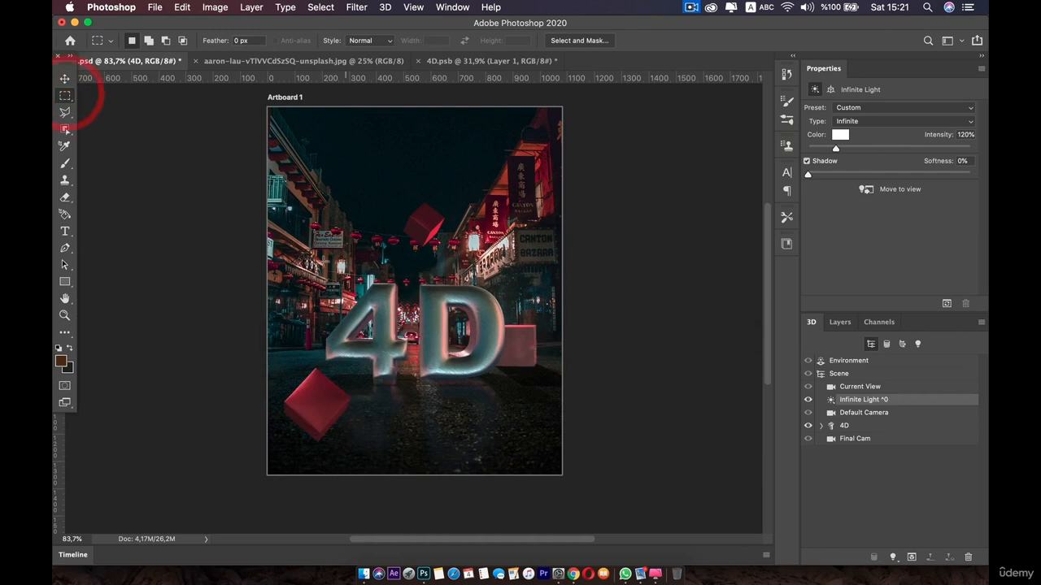
{"action": "left_click_drag", "start_coordinate": [312, 256], "coordinate": [528, 394]}
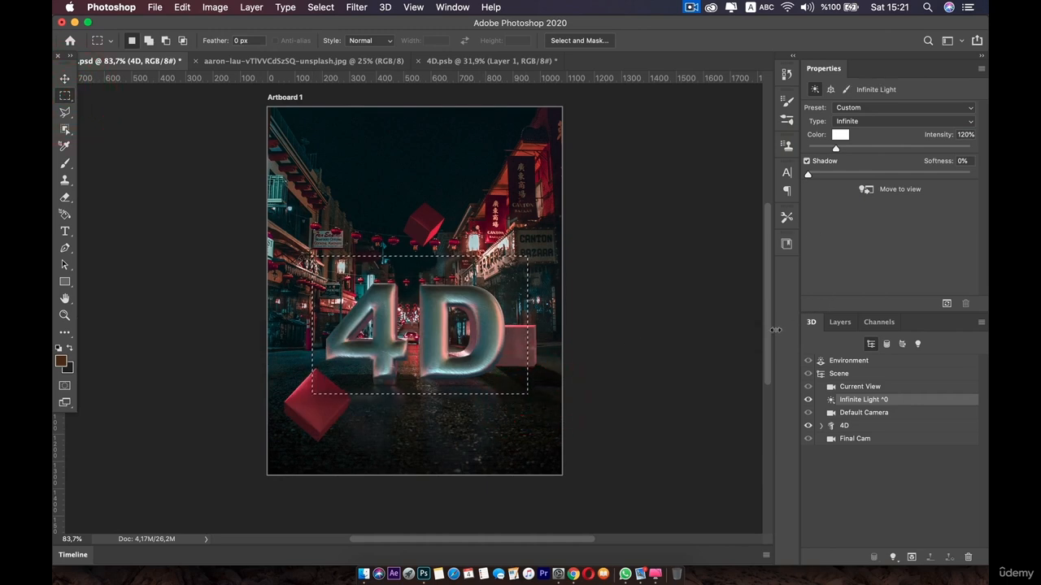
{"action": "left_click", "coordinate": [948, 303]}
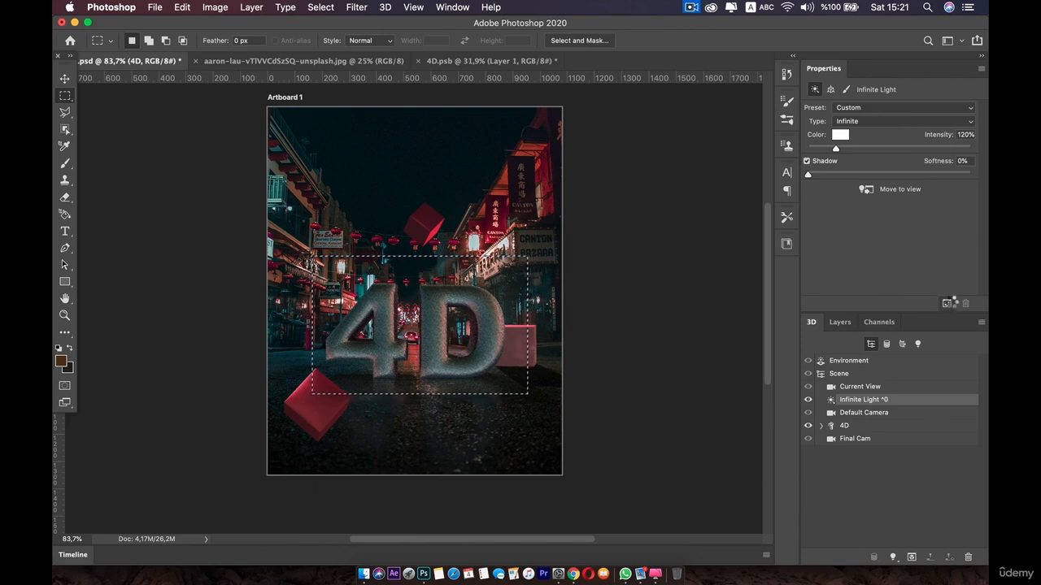
{"action": "left_click", "coordinate": [948, 302]}
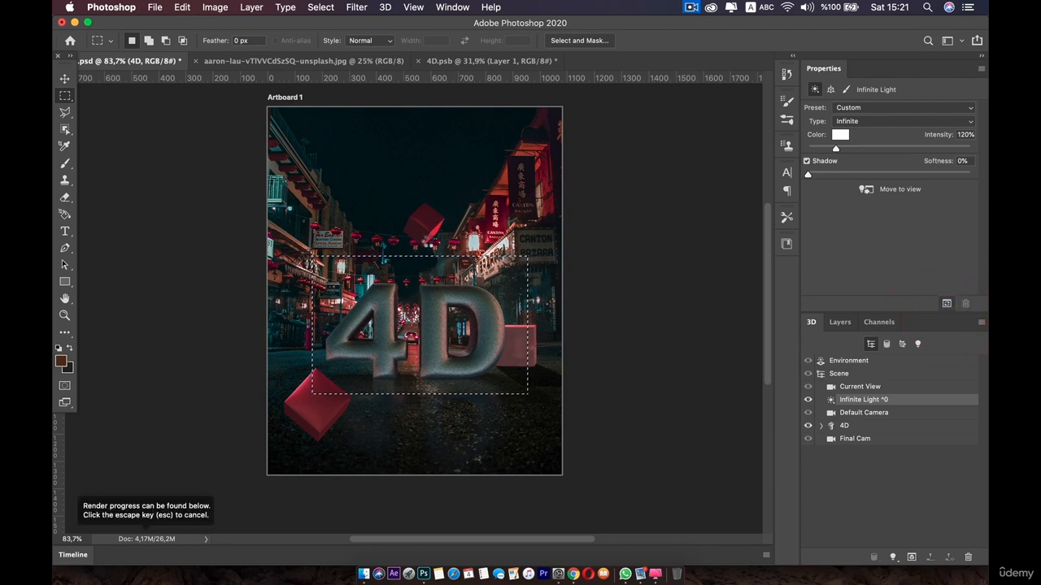
{"action": "key", "text": "super+z"}
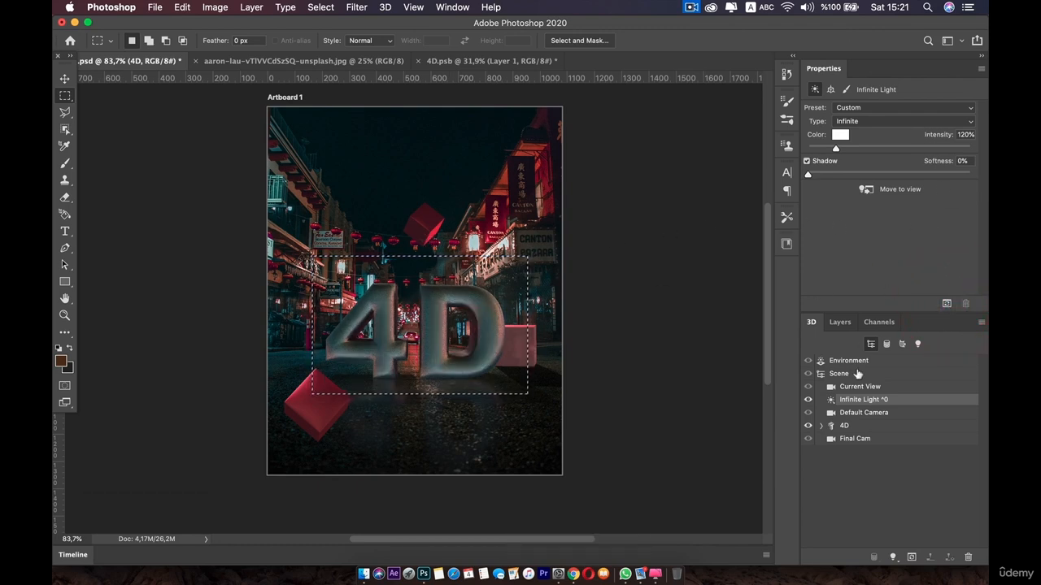
Select all five 4D materials and set their base colour to grey R 90, G 89, B 89
{"action": "left_click", "coordinate": [849, 426]}
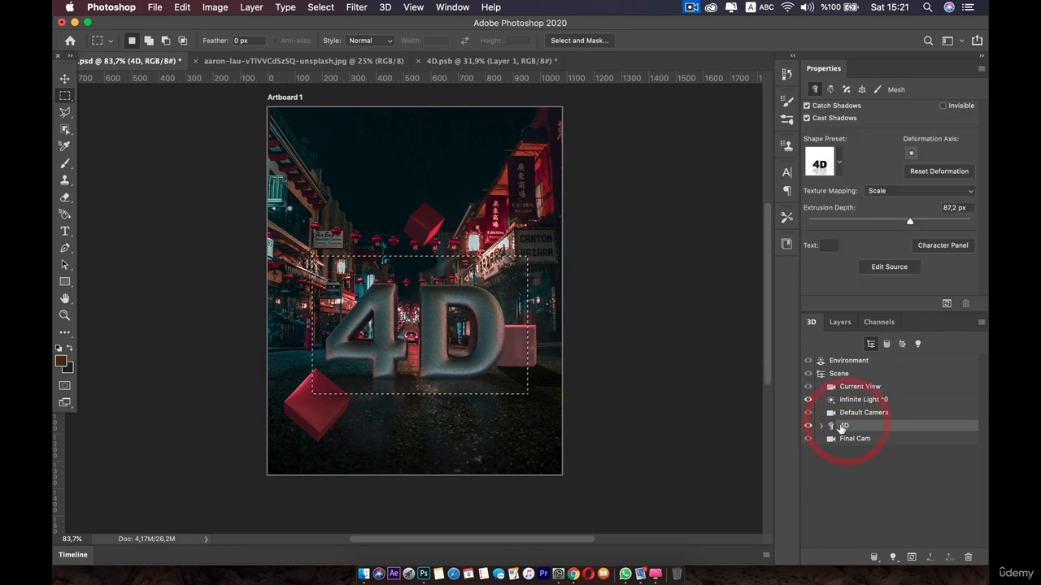
{"action": "left_click", "coordinate": [822, 426]}
{"action": "left_click", "coordinate": [894, 440]}
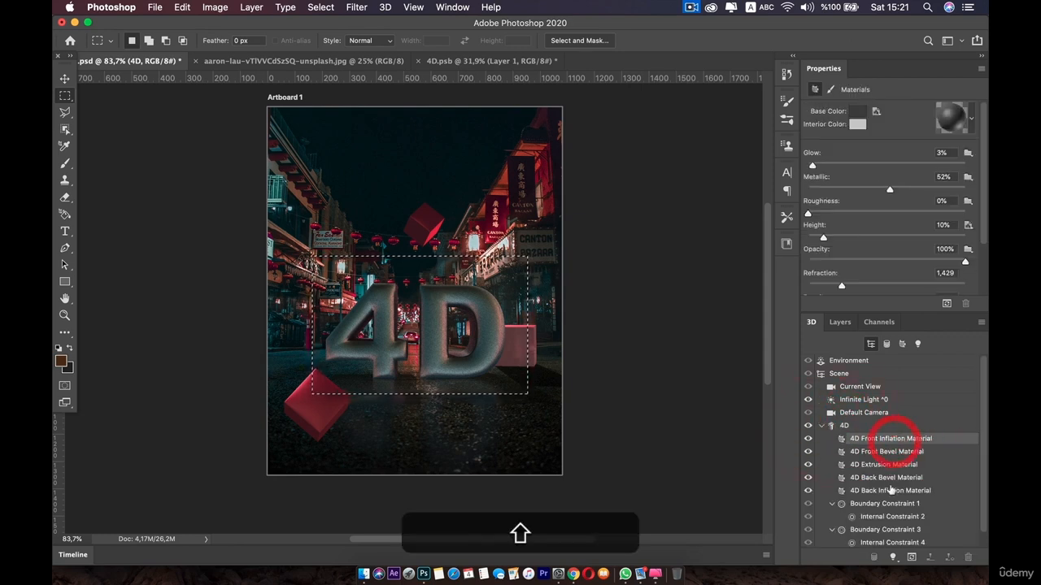
{"action": "left_click", "coordinate": [891, 491], "text": "shift"}
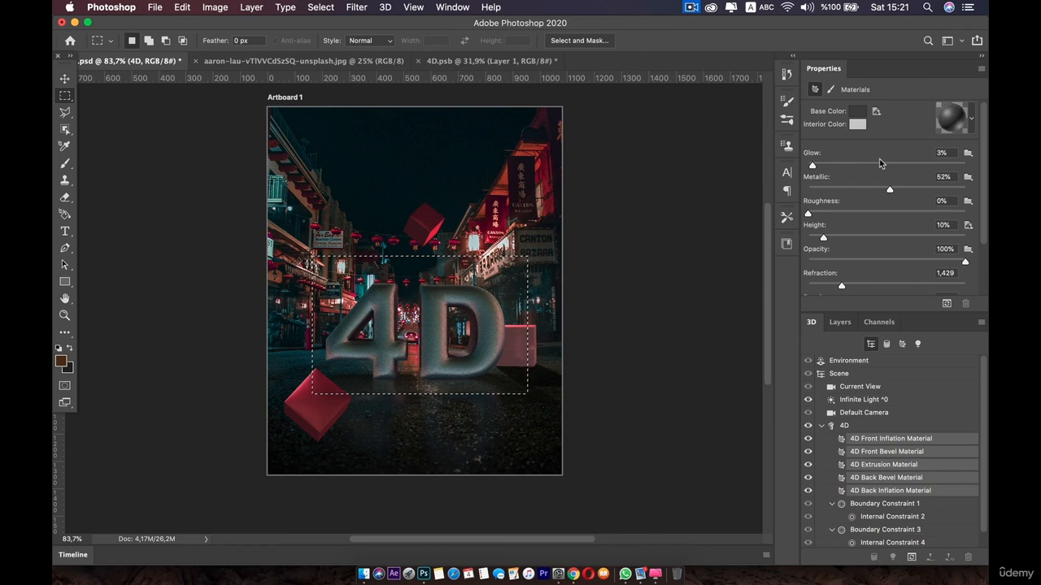
{"action": "scroll", "coordinate": [858, 222], "scroll_direction": "down", "scroll_amount": 4}
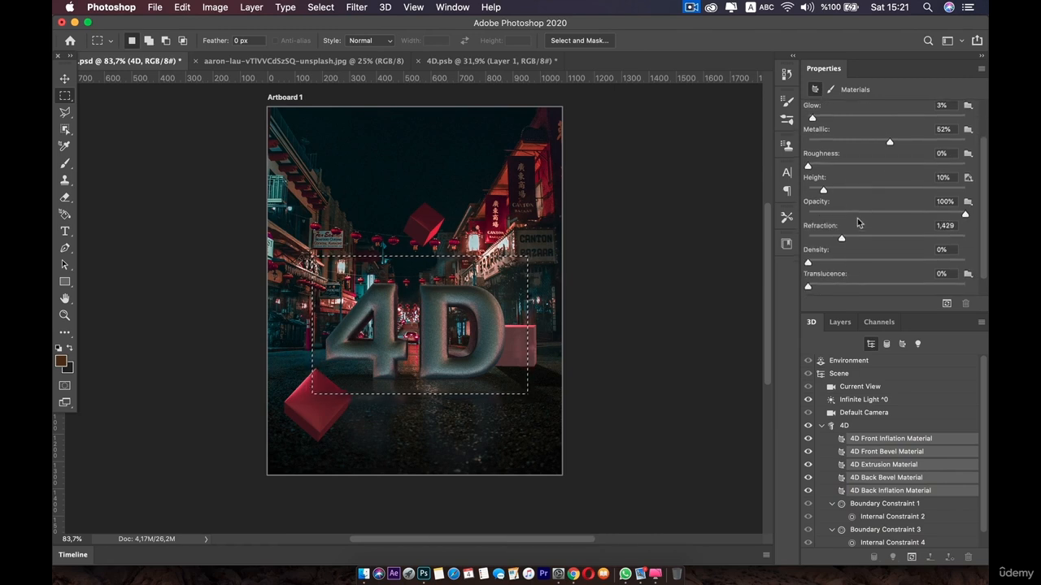
{"action": "scroll", "coordinate": [861, 221], "scroll_direction": "up", "scroll_amount": 3}
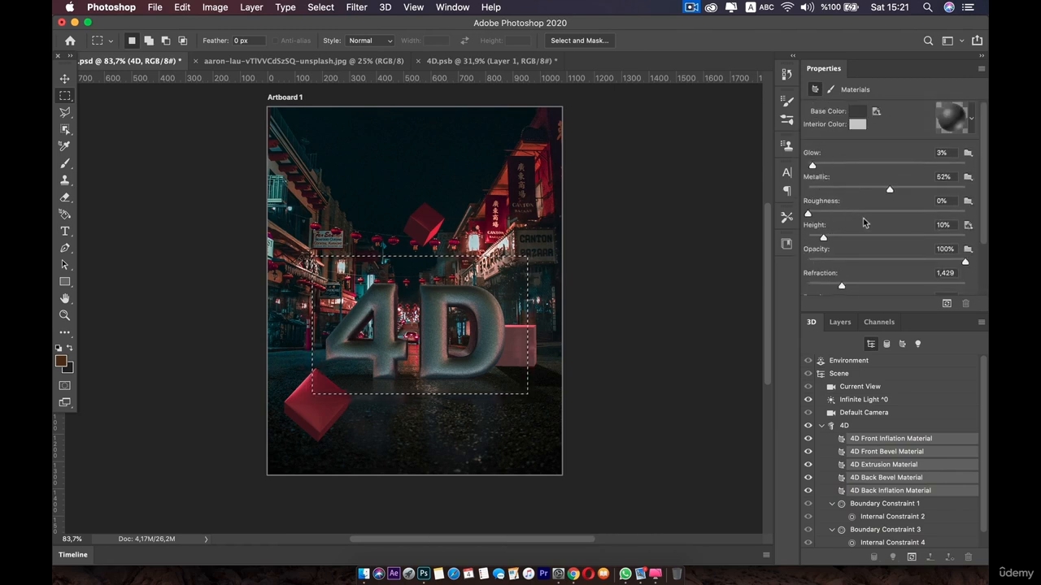
{"action": "left_click", "coordinate": [858, 111]}
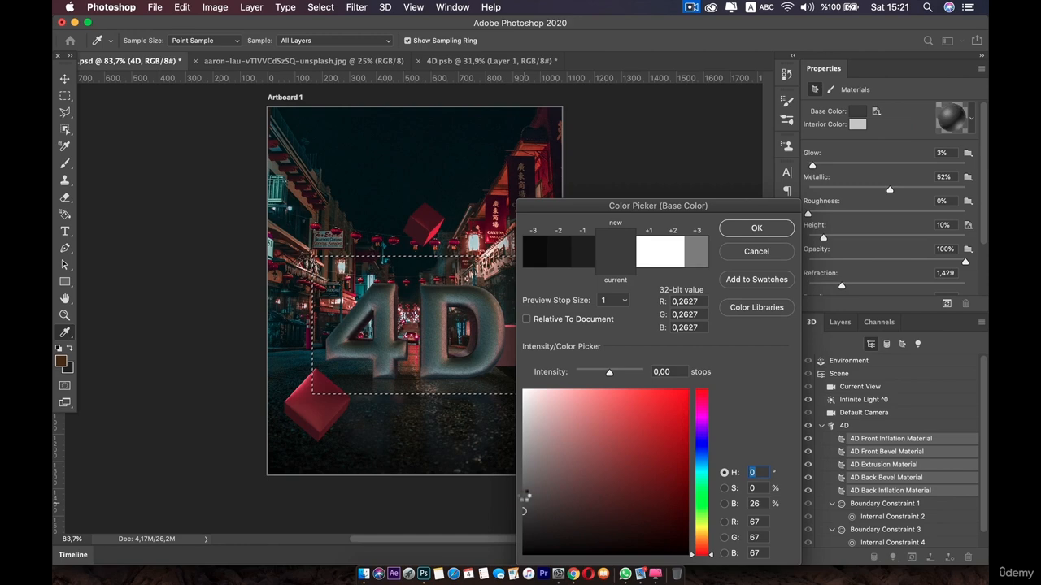
{"action": "left_click", "coordinate": [526, 498]}
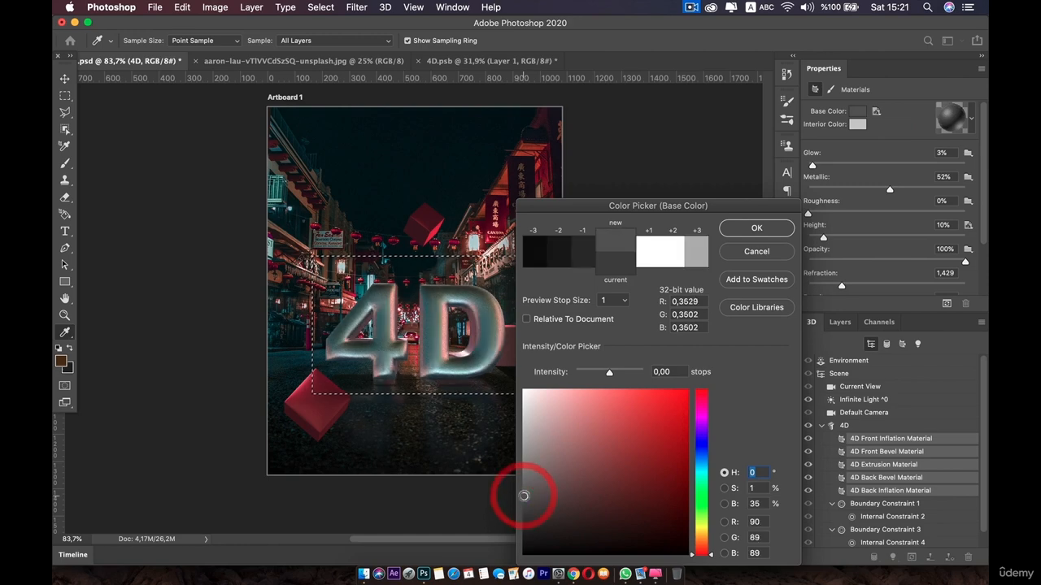
{"action": "left_click", "coordinate": [756, 231]}
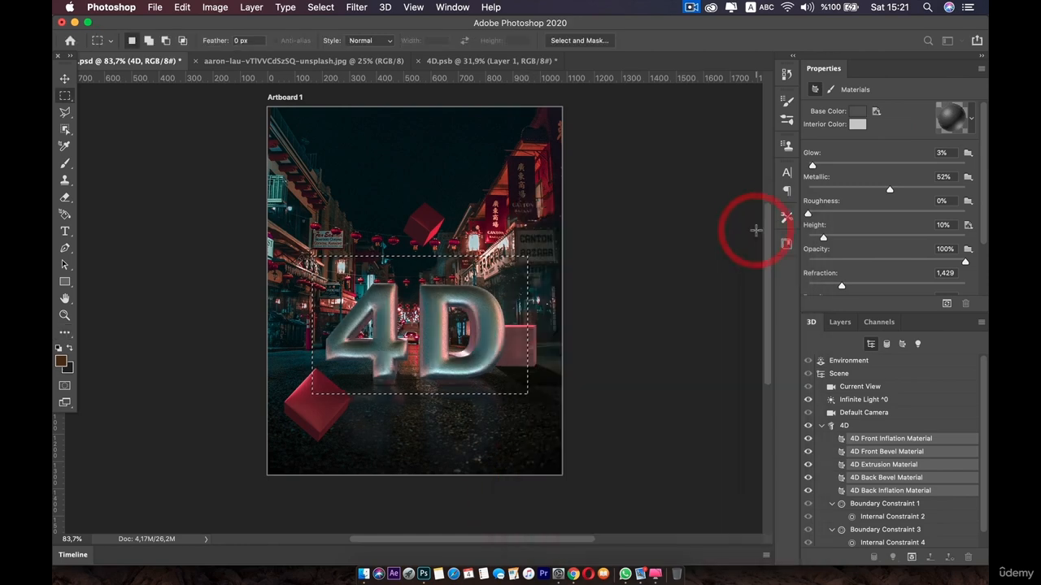
Start a render of the 4D text region and cancel it
{"action": "left_click", "coordinate": [937, 302]}
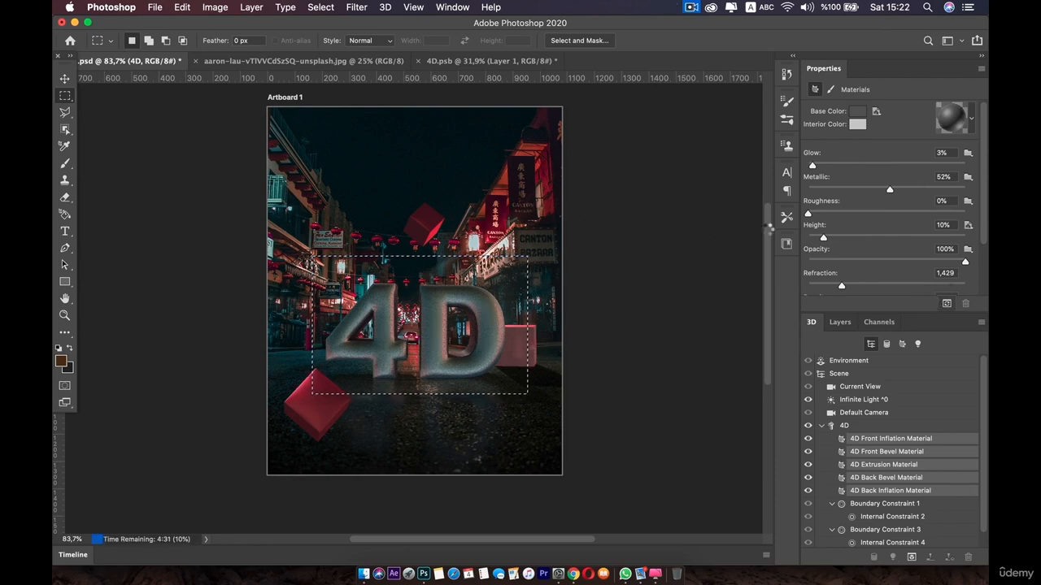
{"action": "left_click", "coordinate": [858, 112]}
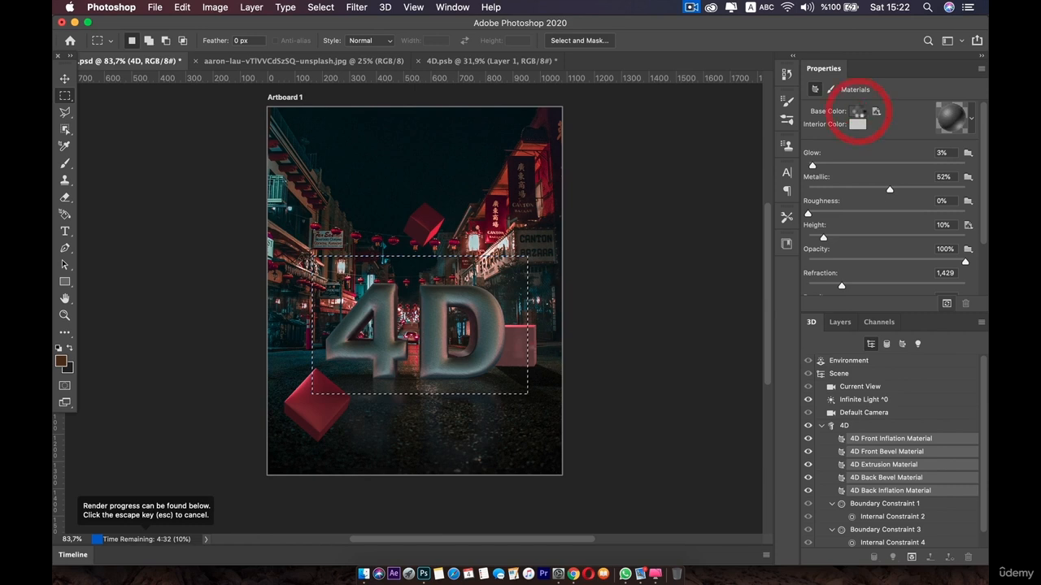
{"action": "key", "text": "Escape"}
Set the 4D materials' base colour to R 89, G 88, B 88
{"action": "left_click", "coordinate": [858, 112]}
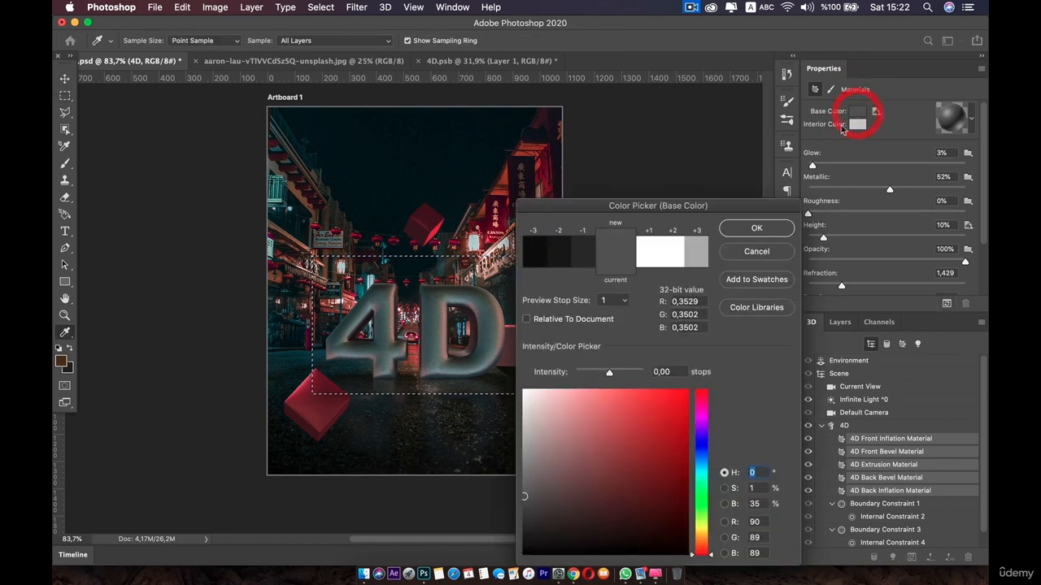
{"action": "left_click", "coordinate": [524, 496]}
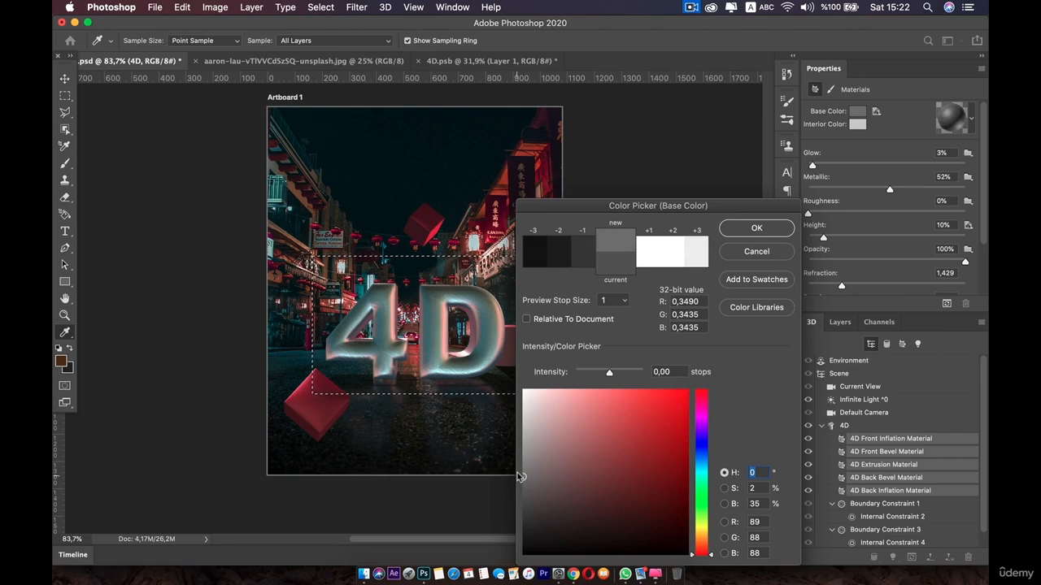
{"action": "left_click", "coordinate": [756, 228]}
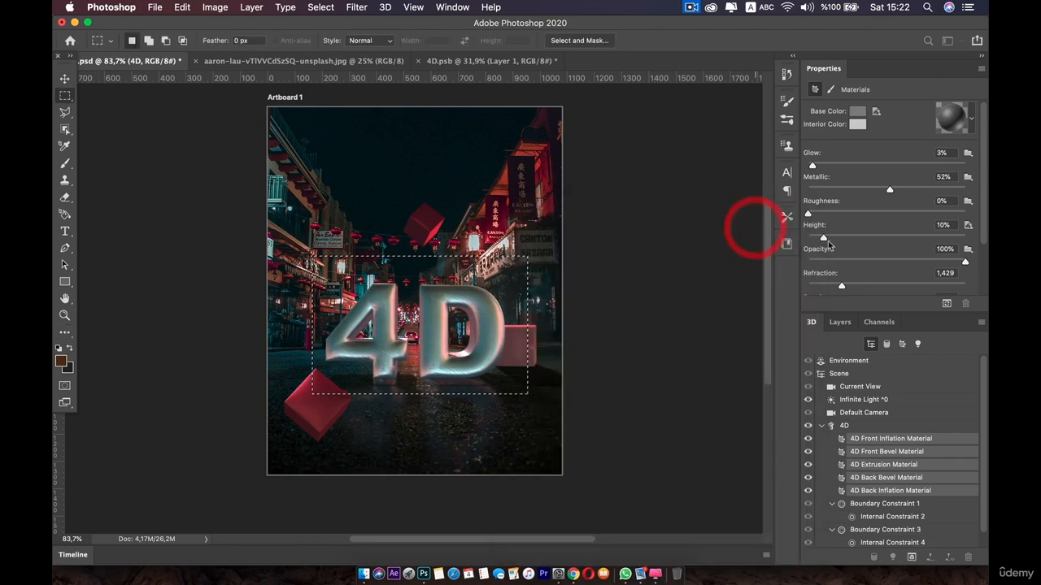
Render the marqueed 4D text region and select the 4D layer in the layers list
{"action": "left_click", "coordinate": [947, 304]}
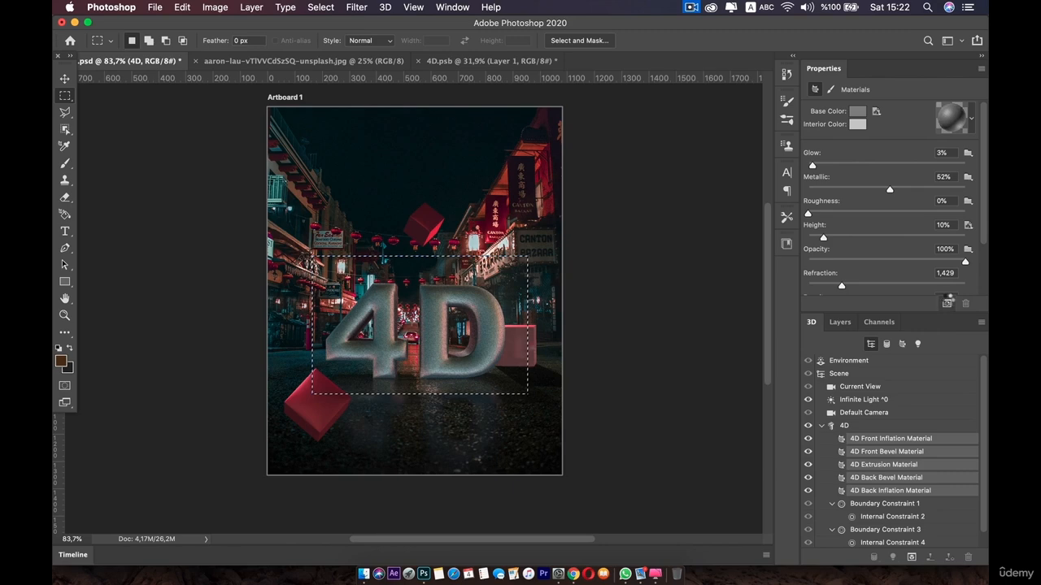
{"action": "left_click", "coordinate": [840, 322]}
{"action": "left_click", "coordinate": [890, 458]}
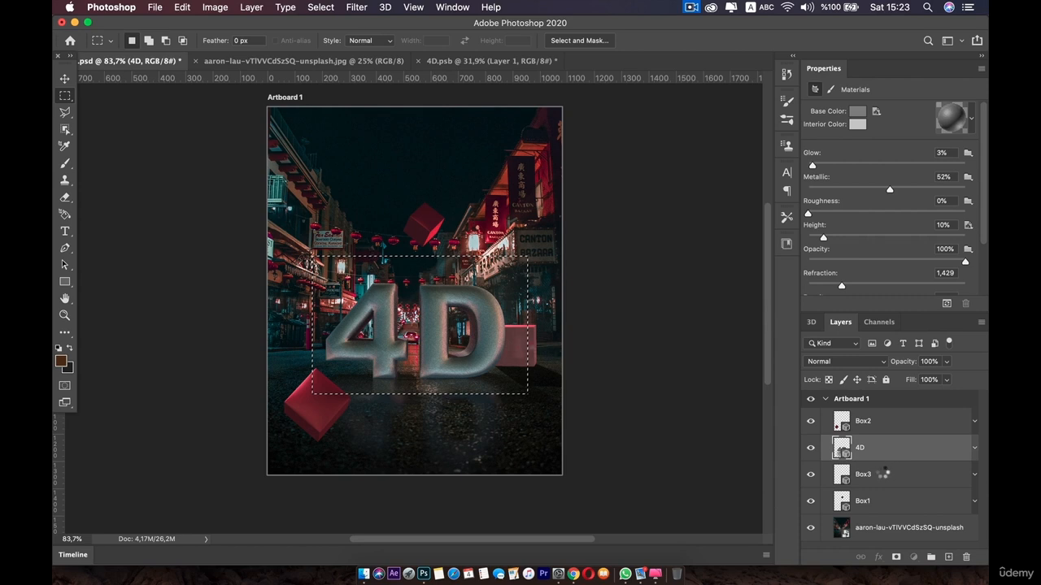
{"action": "left_click", "coordinate": [688, 7]}
{"action": "left_click", "coordinate": [655, 75]}
{"action": "left_click", "coordinate": [641, 225]}
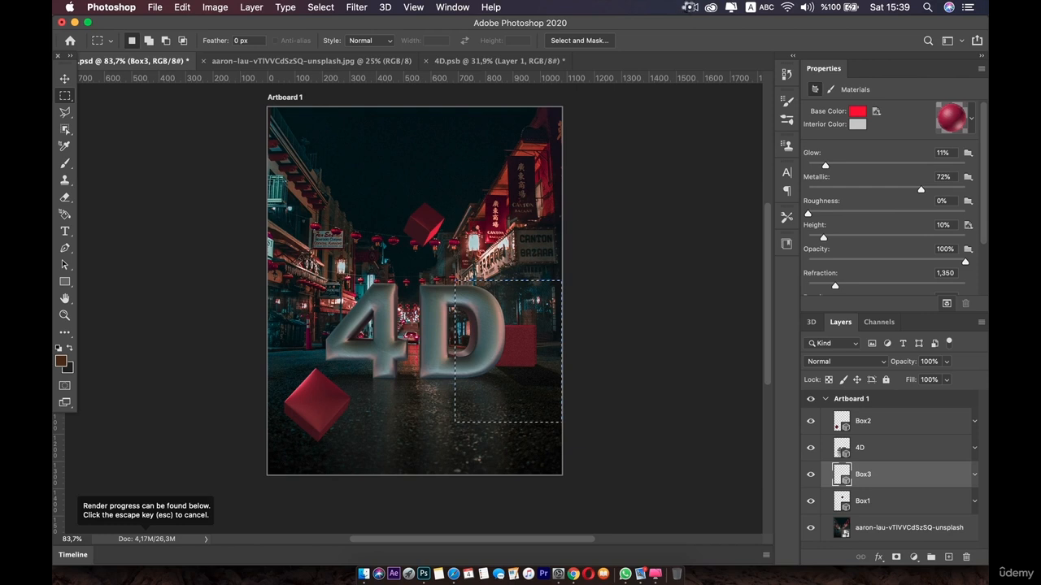
{"action": "left_click", "coordinate": [690, 7]}
{"action": "left_click", "coordinate": [709, 47]}
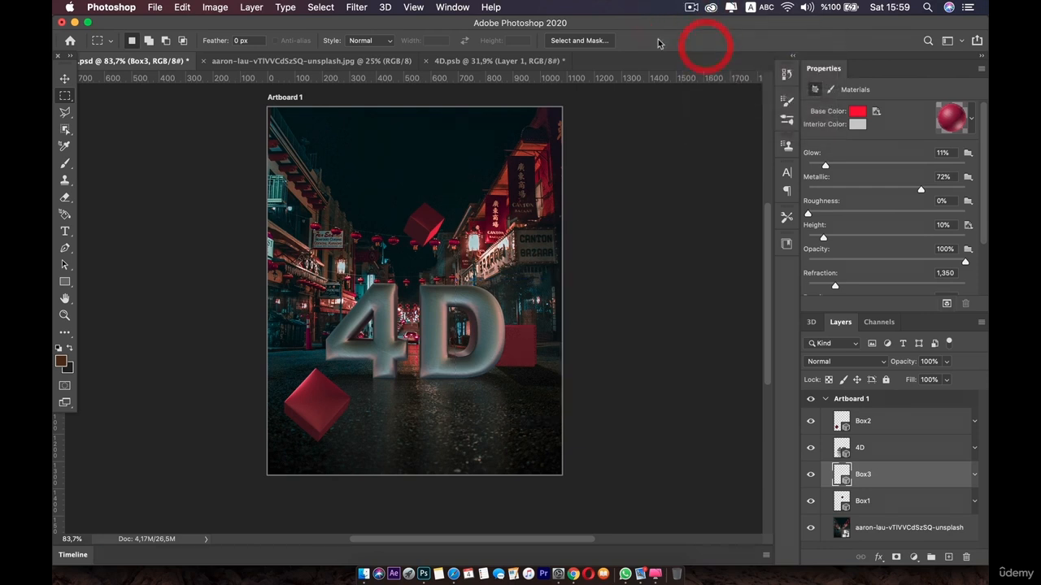
Duplicate the 4D layer, hide the original, and rasterize the 3D of the 4D copy
{"action": "left_click", "coordinate": [874, 499]}
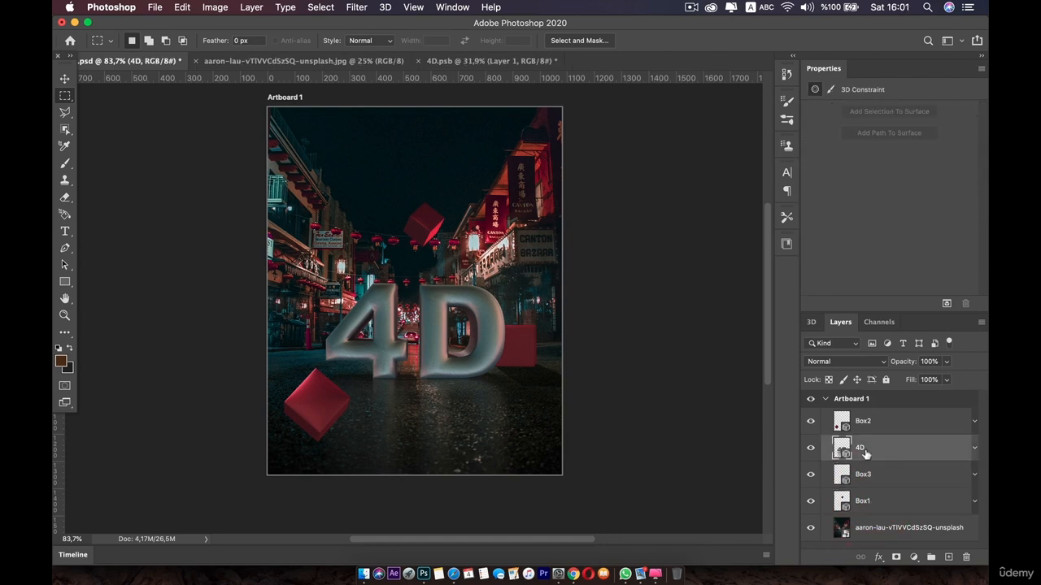
{"action": "key", "text": "super+j"}
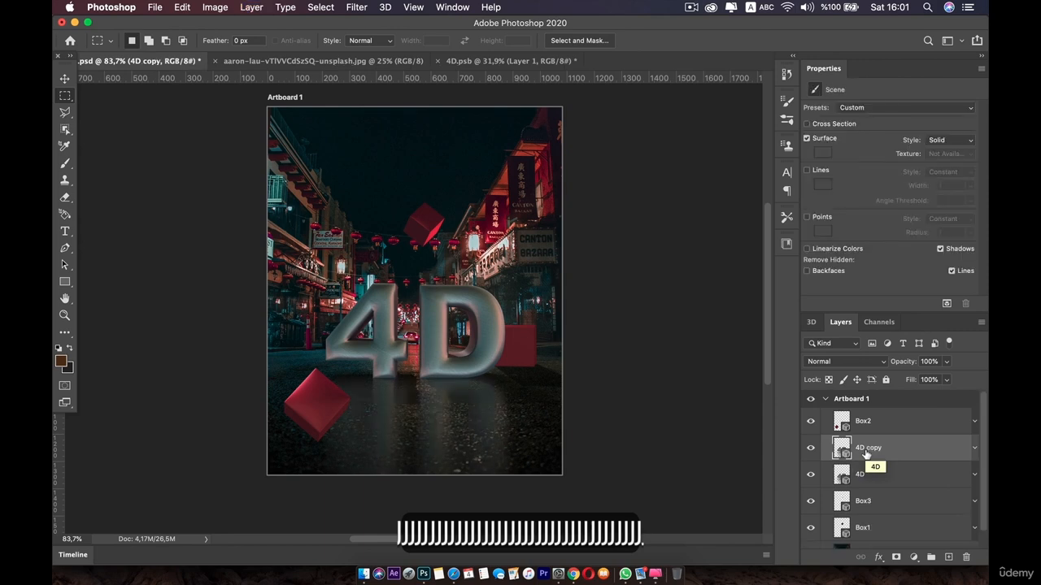
{"action": "left_click", "coordinate": [811, 475]}
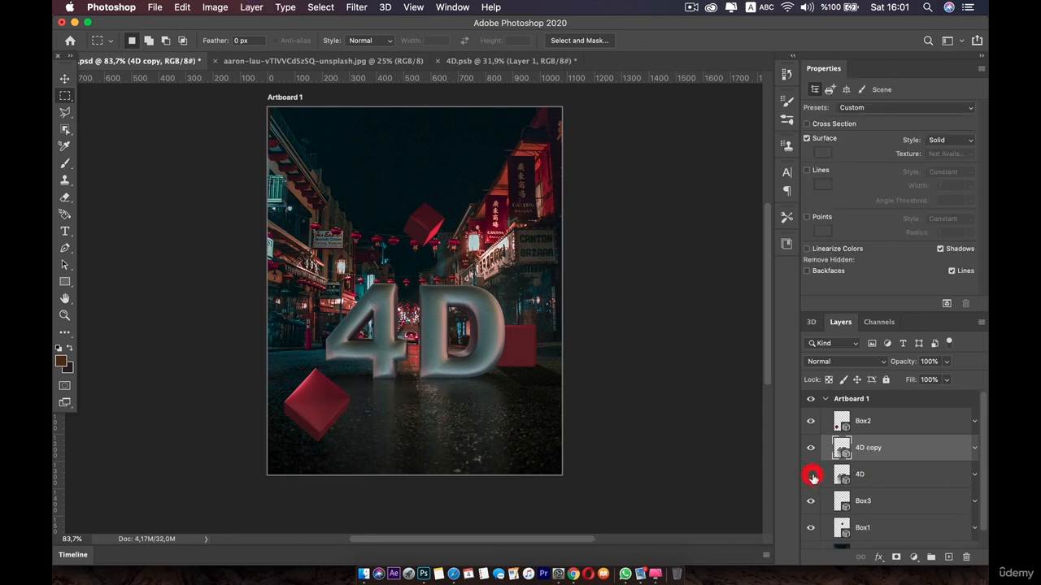
{"action": "right_click", "coordinate": [901, 456]}
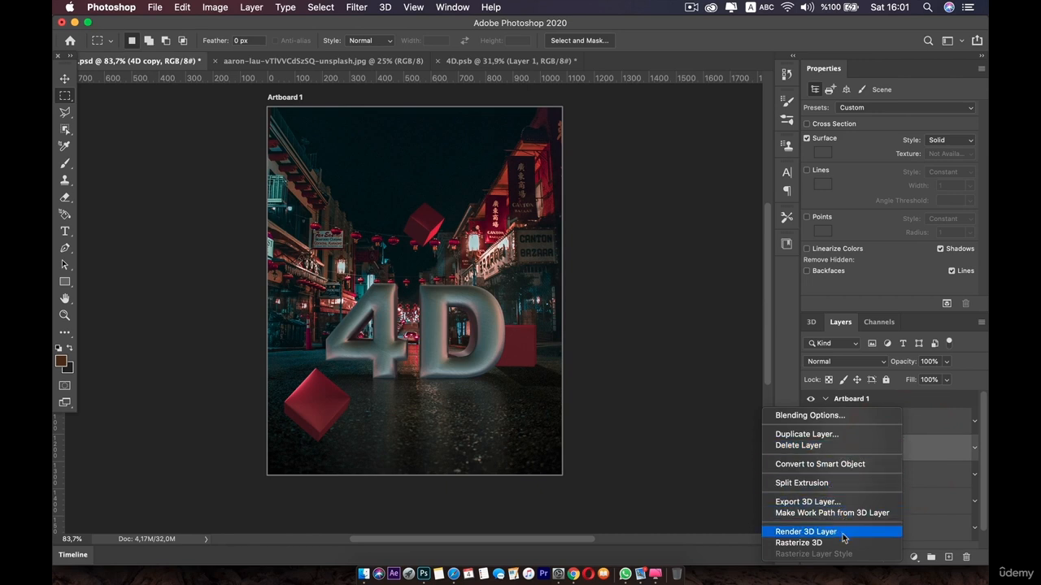
{"action": "left_click", "coordinate": [801, 543]}
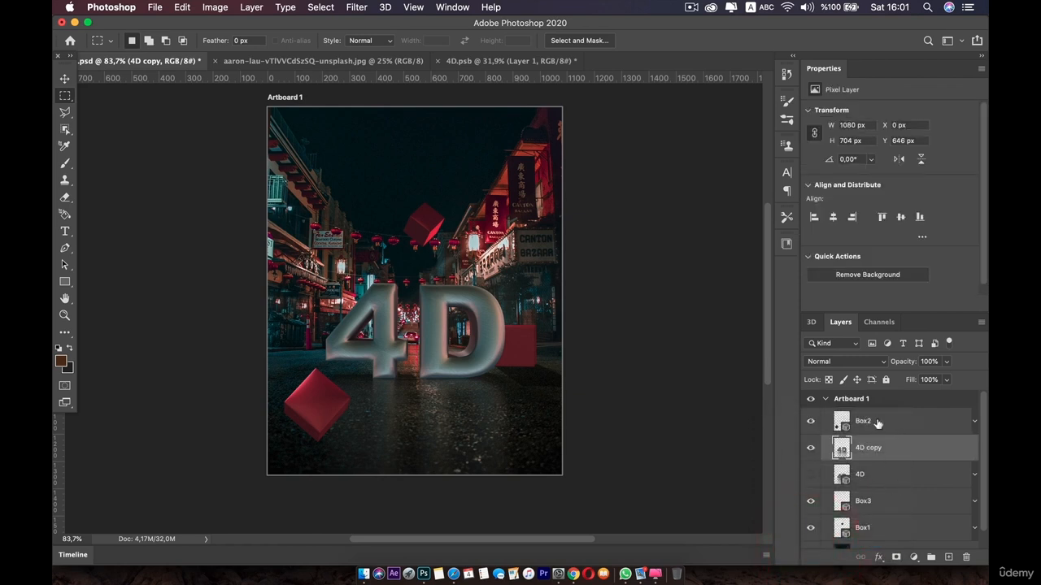
Duplicate the Box2 layer, hide the original, and rasterize the 3D of the Box2 copy
{"action": "left_click", "coordinate": [878, 423]}
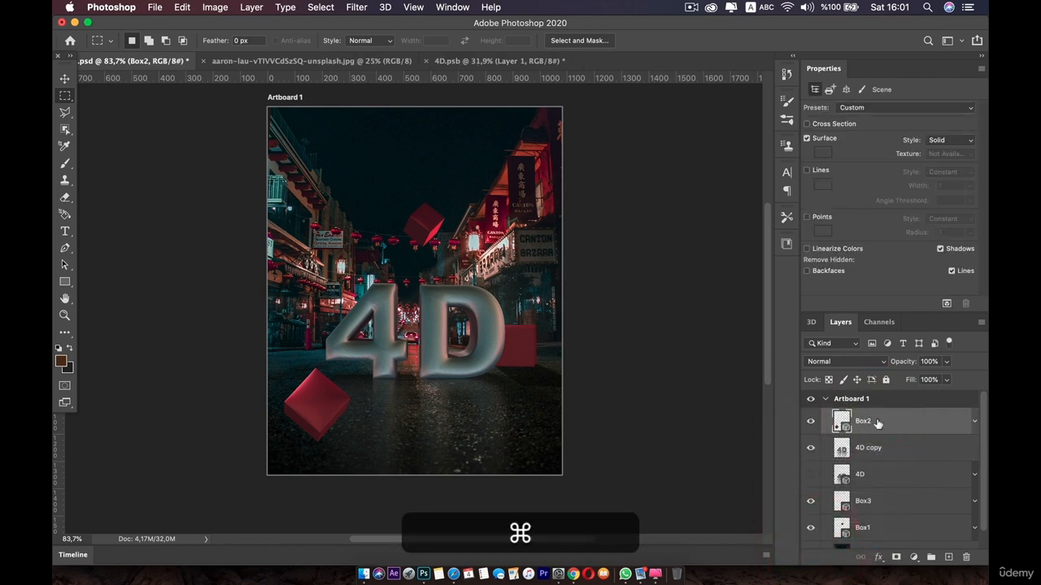
{"action": "key", "text": "super+j"}
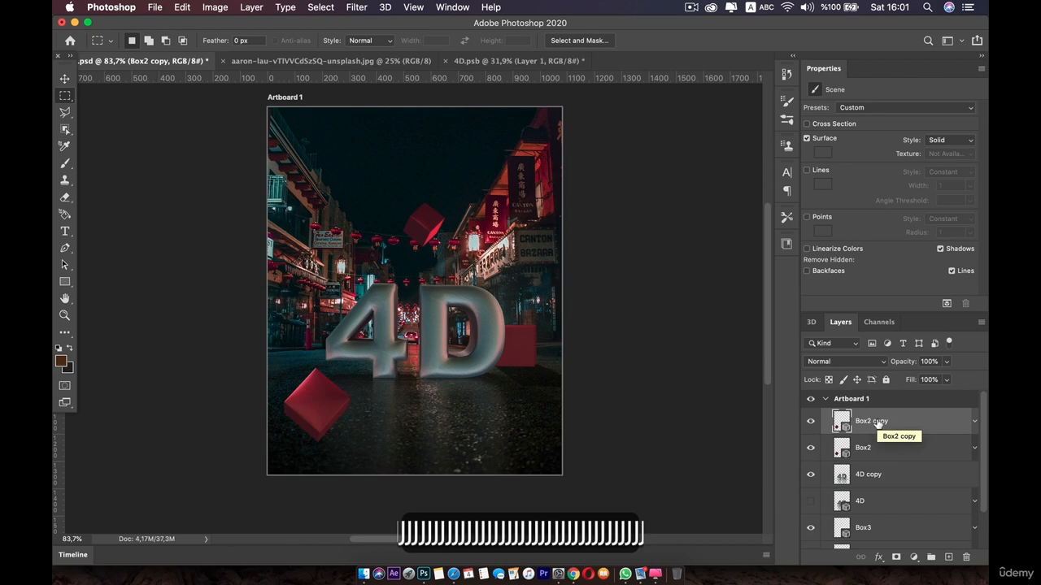
{"action": "left_click", "coordinate": [810, 452]}
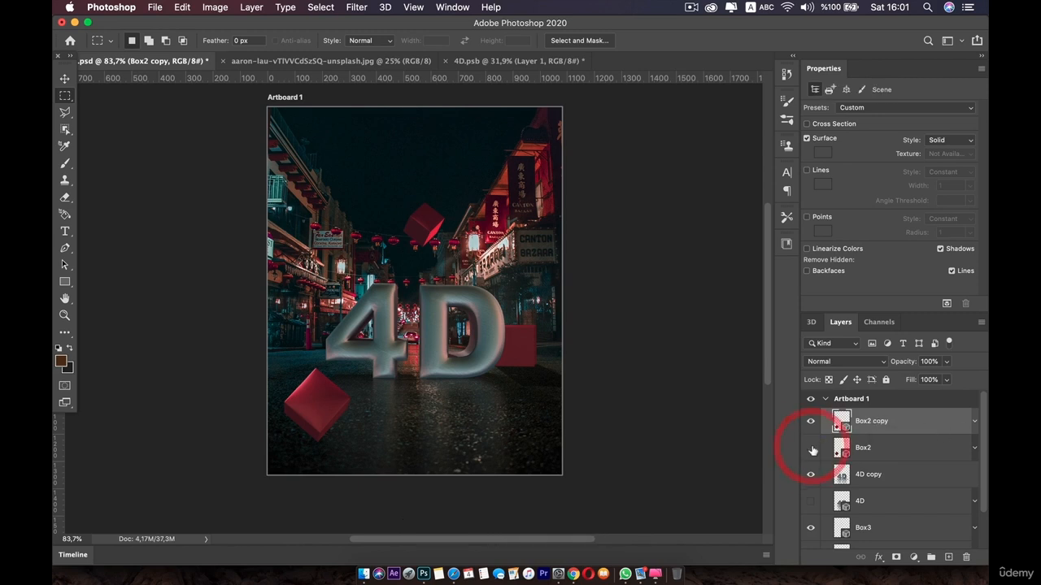
{"action": "left_click", "coordinate": [809, 422]}
{"action": "left_click", "coordinate": [809, 422]}
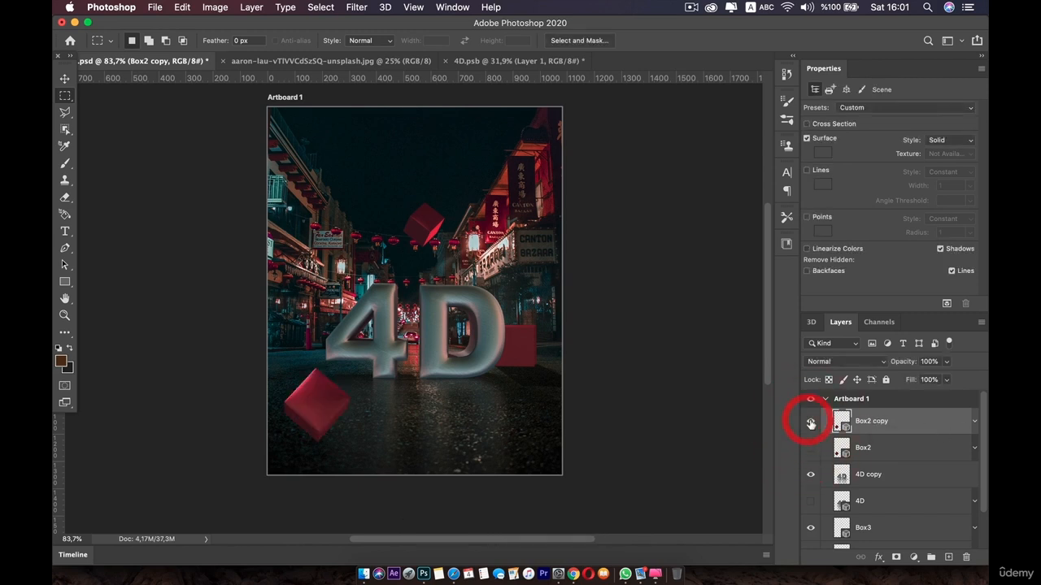
{"action": "right_click", "coordinate": [879, 419]}
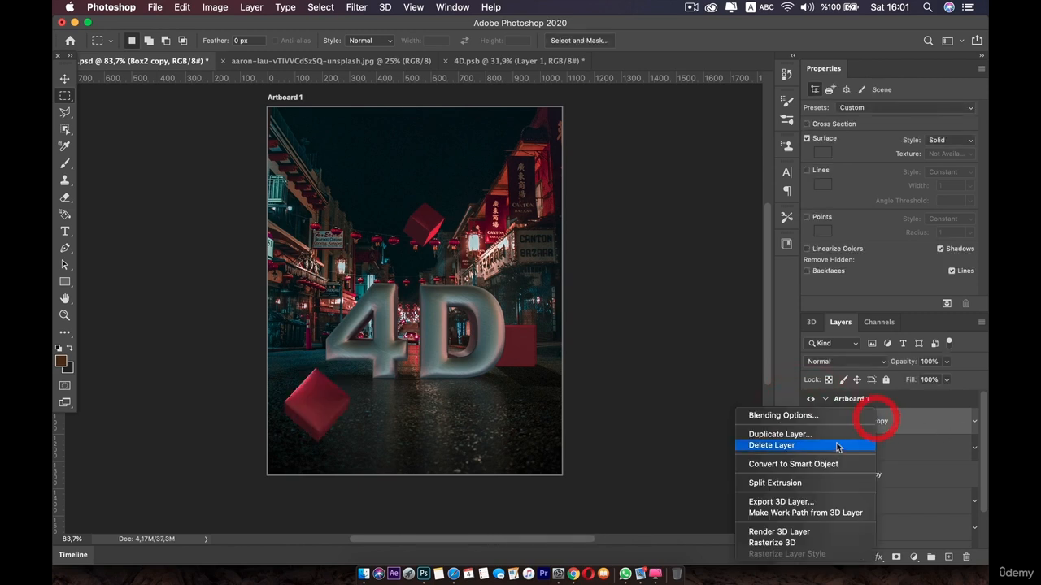
{"action": "left_click", "coordinate": [785, 543]}
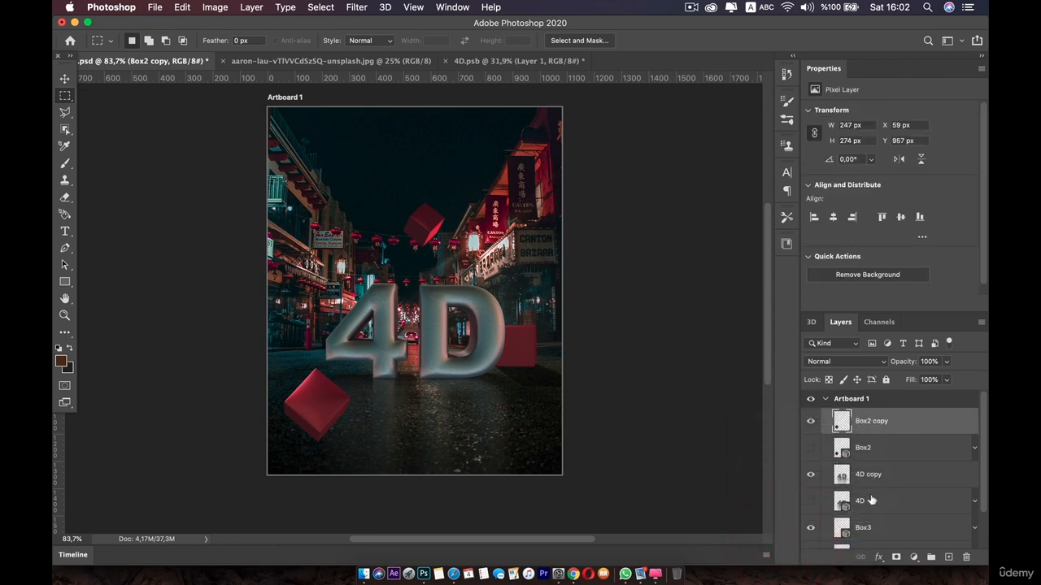
Move the hidden Box2 layer below the 4D copy layer
{"action": "mouse_move", "coordinate": [877, 452]}
{"action": "left_mouse_down"}
{"action": "mouse_move", "coordinate": [889, 448]}
{"action": "mouse_move", "coordinate": [887, 493]}
{"action": "left_mouse_up"}
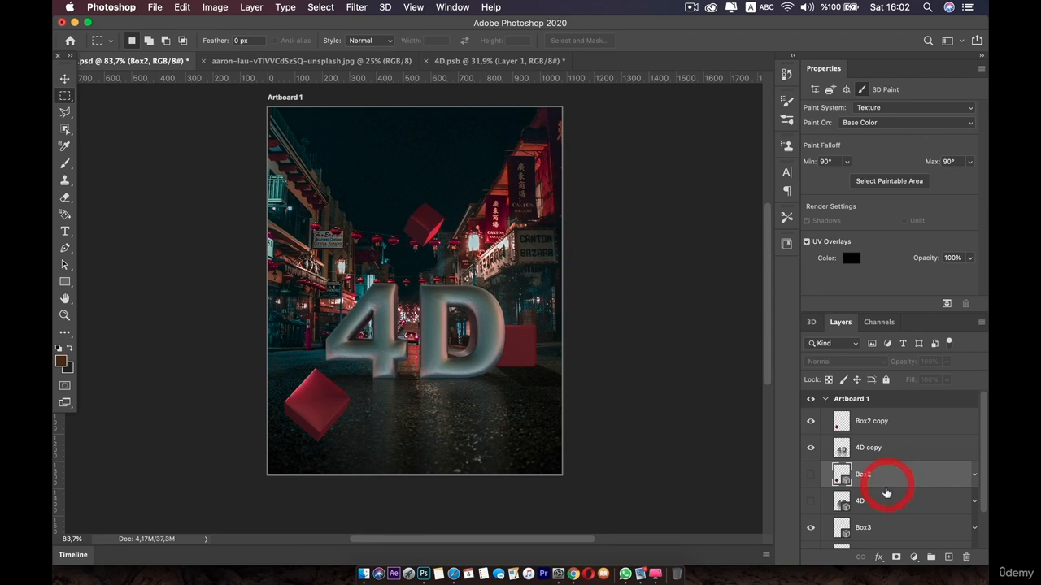
{"action": "left_click", "coordinate": [879, 447]}
{"action": "left_click", "coordinate": [882, 419]}
Duplicate the Box3 layer and rasterize the 3D of the Box3 copy
{"action": "left_click", "coordinate": [876, 530]}
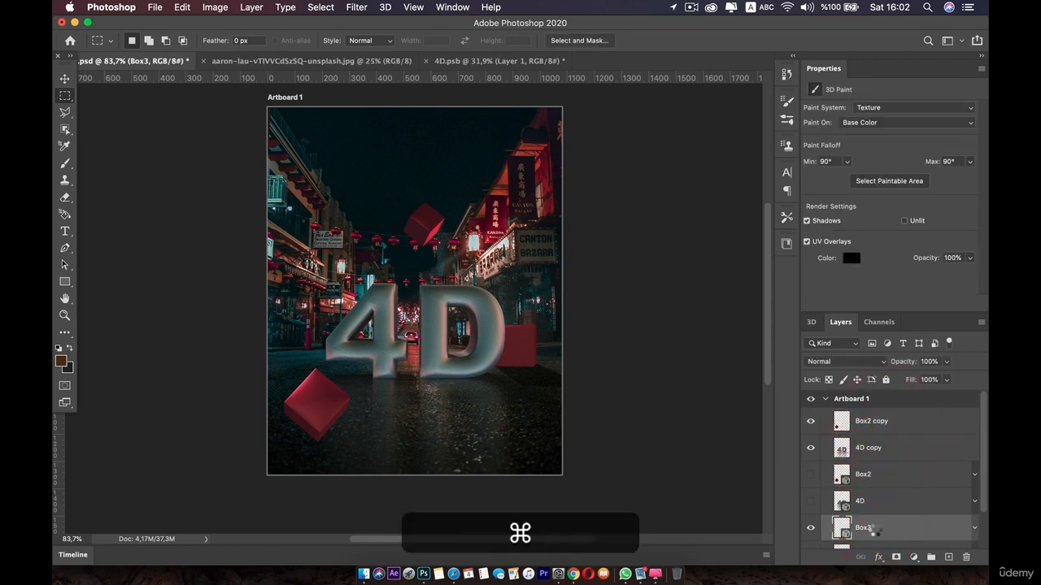
{"action": "key", "text": "cmd+j"}
{"action": "scroll", "coordinate": [899, 517], "scroll_direction": "down", "scroll_amount": 3}
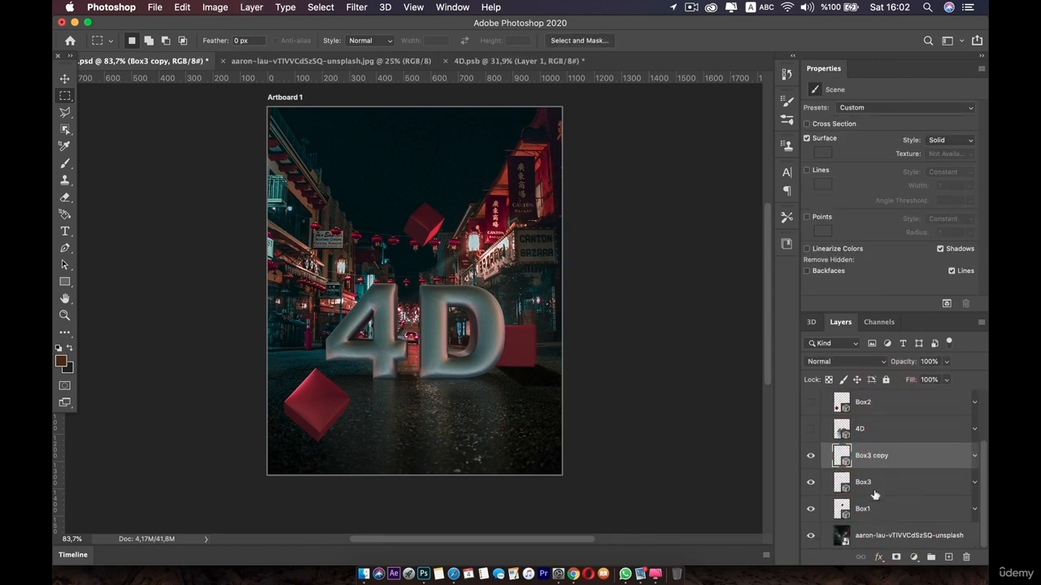
{"action": "right_click", "coordinate": [894, 457]}
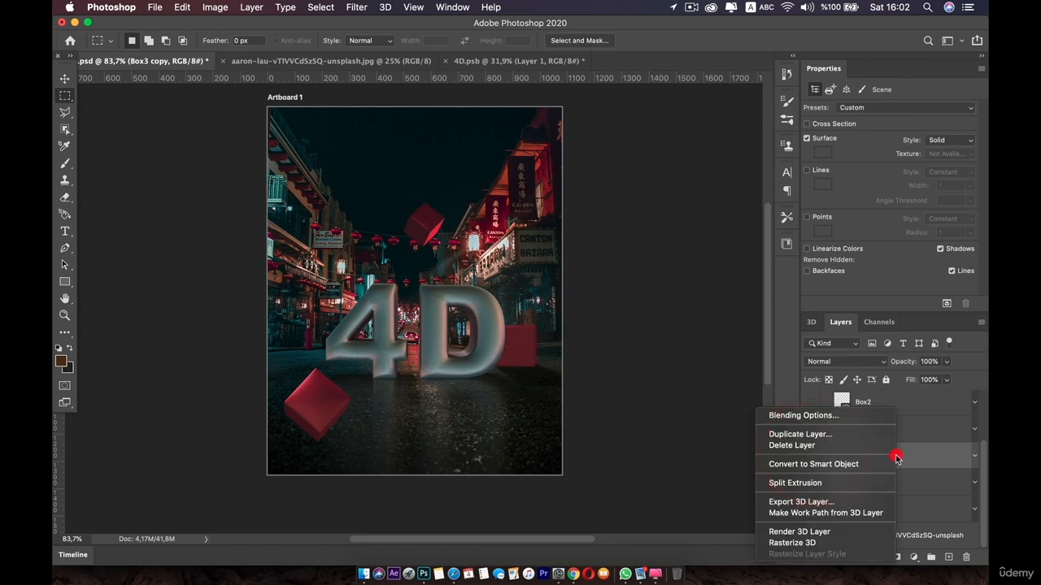
{"action": "left_click", "coordinate": [812, 543]}
Duplicate the Box1 layer, hide the original, and rasterize the 3D of the Box1 copy
{"action": "left_click", "coordinate": [878, 508]}
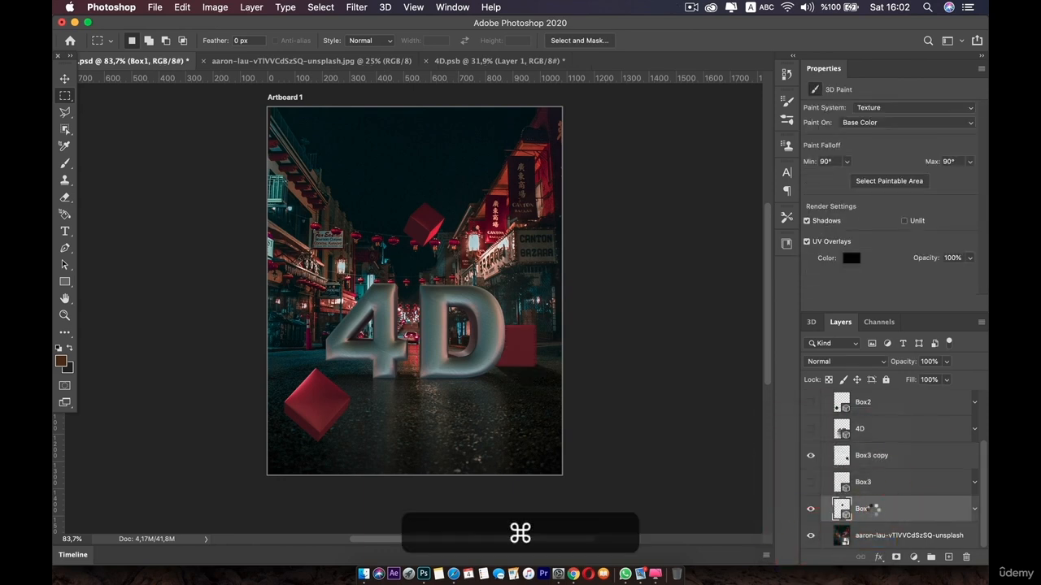
{"action": "key", "text": "super+j"}
{"action": "scroll", "coordinate": [874, 514], "scroll_direction": "down", "scroll_amount": 2}
{"action": "left_click", "coordinate": [810, 521]}
{"action": "right_click", "coordinate": [876, 497]}
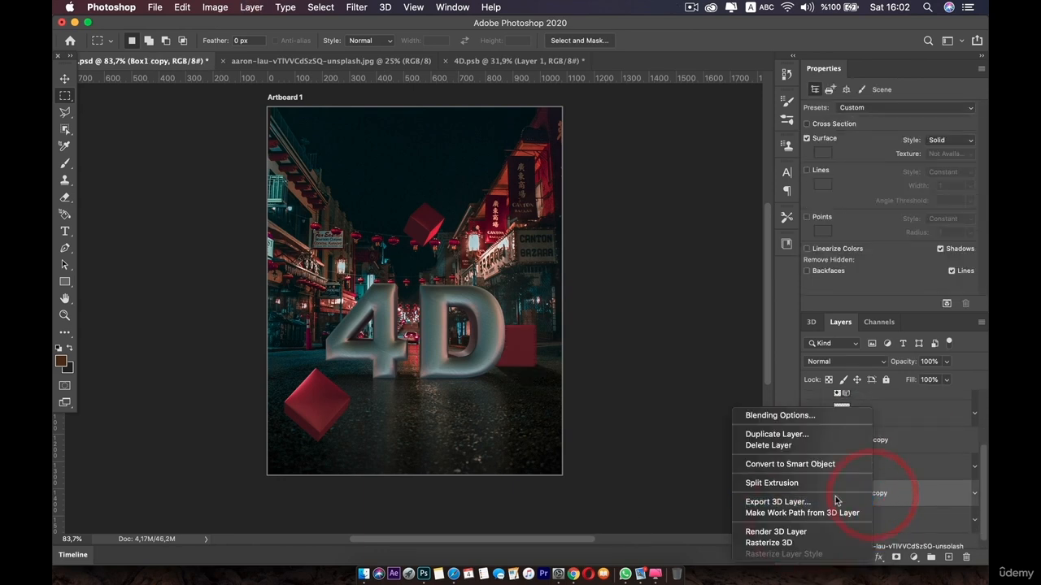
{"action": "left_click", "coordinate": [779, 543]}
Move the Box3 copy and Box1 copy layers up above the original Box2 and 4D layers
{"action": "scroll", "coordinate": [868, 493], "scroll_direction": "up", "scroll_amount": 3}
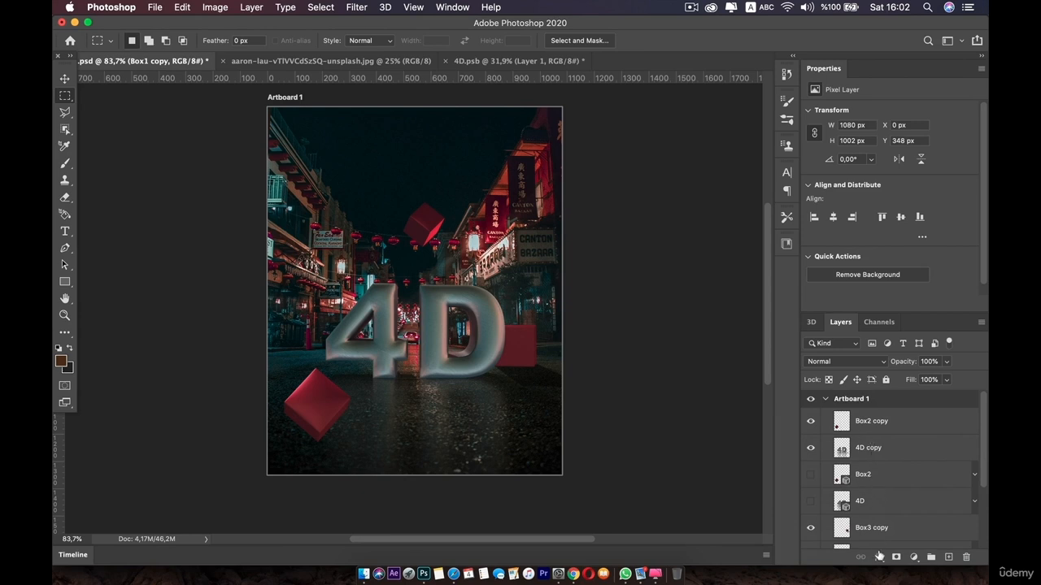
{"action": "scroll", "coordinate": [868, 511], "scroll_direction": "down", "scroll_amount": 3}
{"action": "scroll", "coordinate": [878, 493], "scroll_direction": "up", "scroll_amount": 1}
{"action": "left_click_drag", "start_coordinate": [877, 491], "coordinate": [874, 434]}
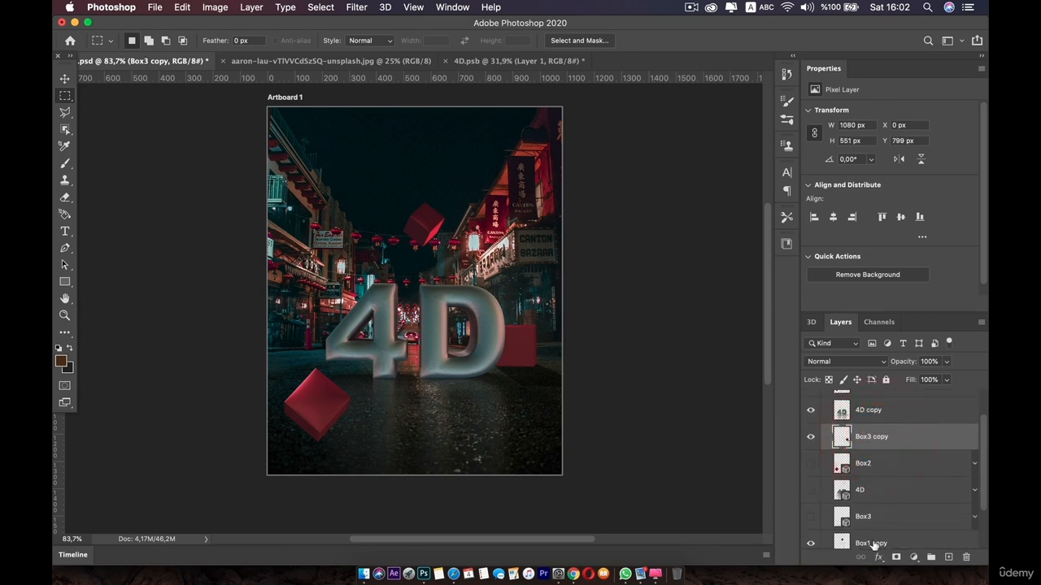
{"action": "mouse_move", "coordinate": [873, 545]}
{"action": "left_mouse_down"}
{"action": "mouse_move", "coordinate": [864, 461]}
{"action": "mouse_move", "coordinate": [877, 458]}
{"action": "left_mouse_up"}
Group the original Box2, 4D, Box3 and Box1 3D layers together
{"action": "left_click", "coordinate": [870, 489]}
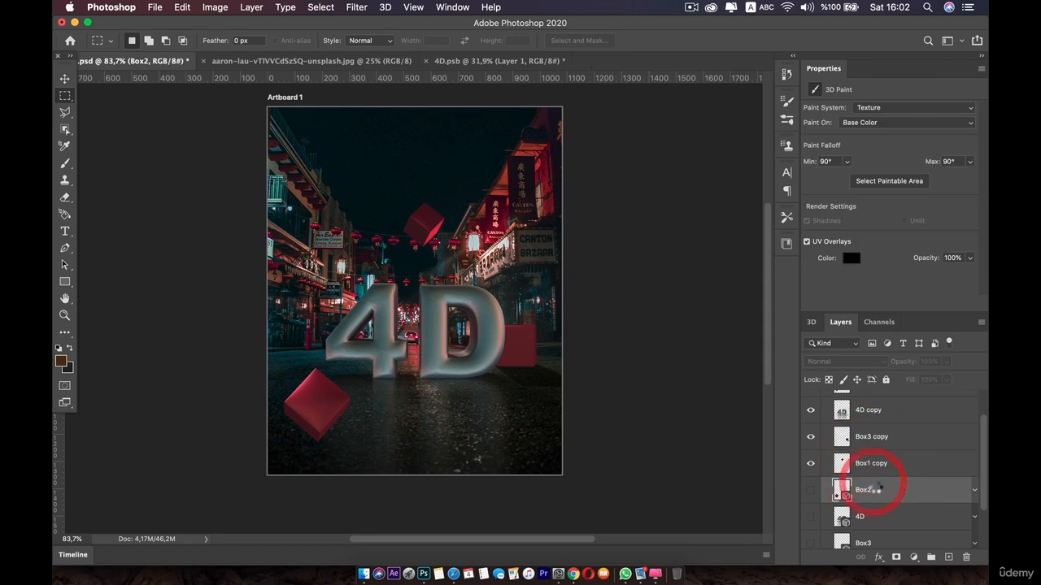
{"action": "scroll", "coordinate": [879, 521], "scroll_direction": "down", "scroll_amount": 3}
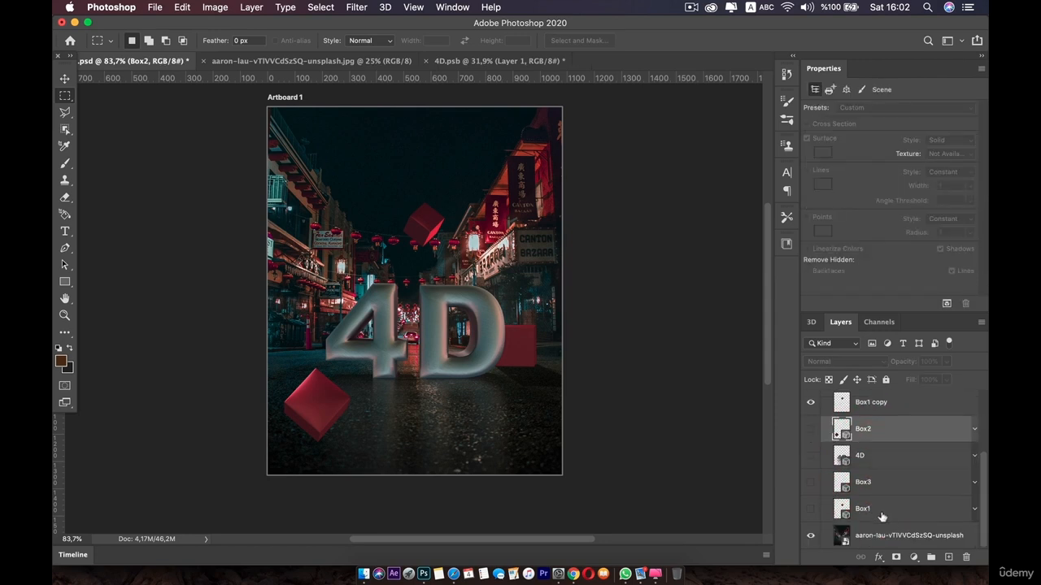
{"action": "left_click", "coordinate": [879, 512], "text": "shift"}
{"action": "right_click", "coordinate": [881, 514]}
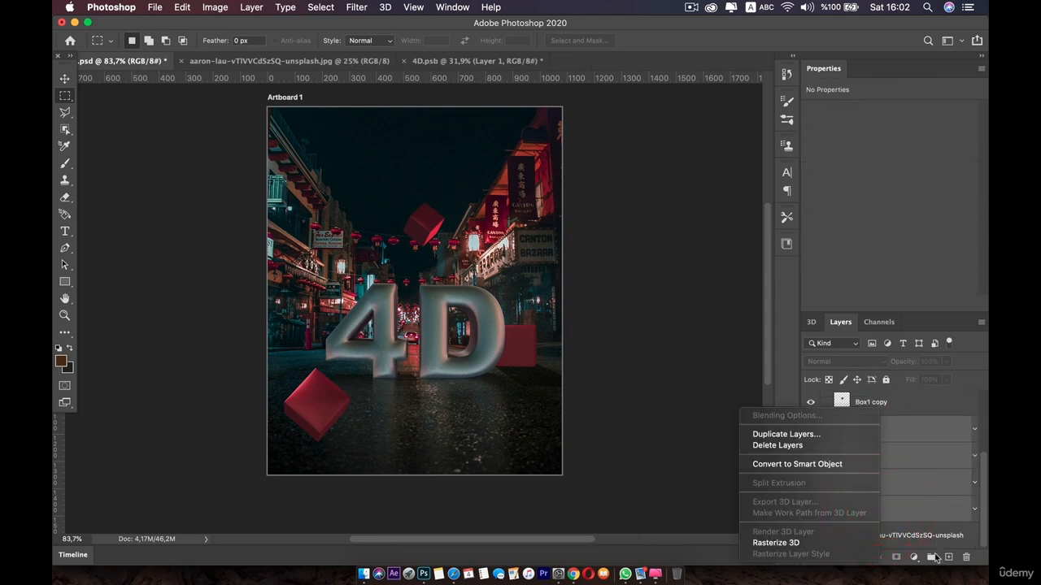
{"action": "left_click", "coordinate": [929, 558]}
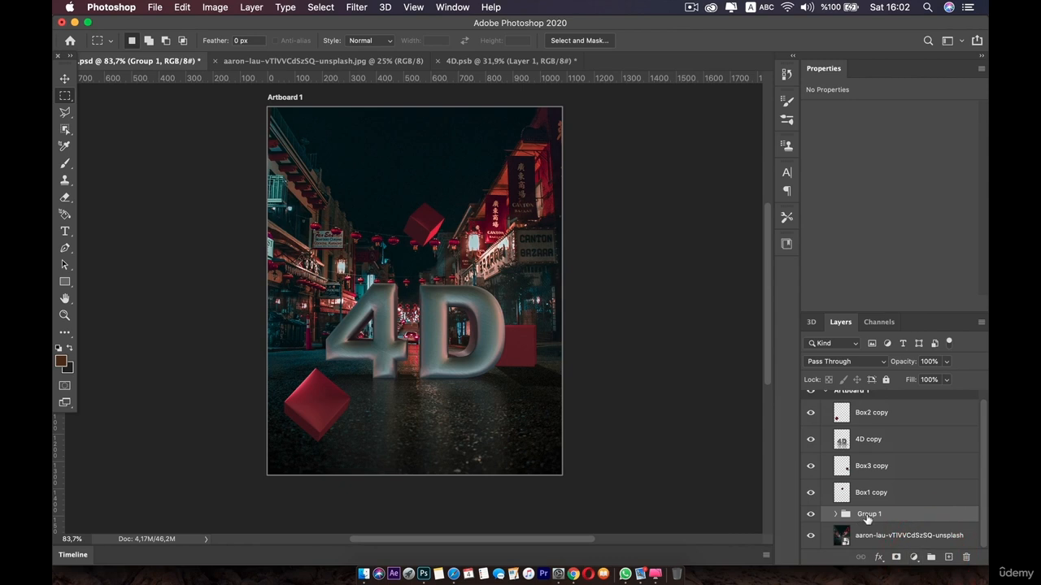
Rename the new group as 3d
{"action": "double_click", "coordinate": [870, 514]}
{"action": "type", "text": "3d"}
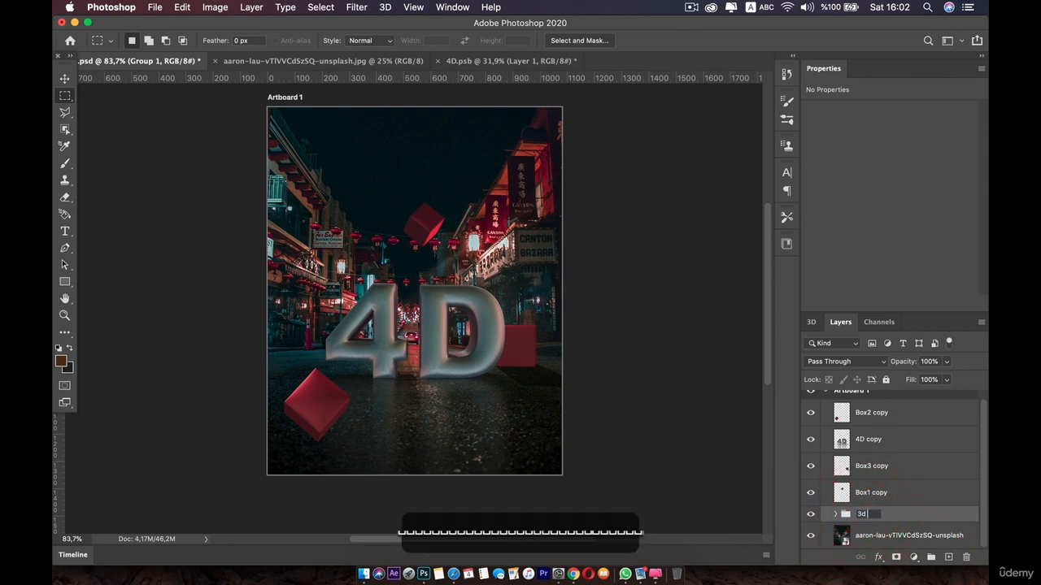
{"action": "key", "text": "Return"}
Toggle each rasterized copy layer's visibility off and on to compare the result
{"action": "left_click", "coordinate": [810, 413]}
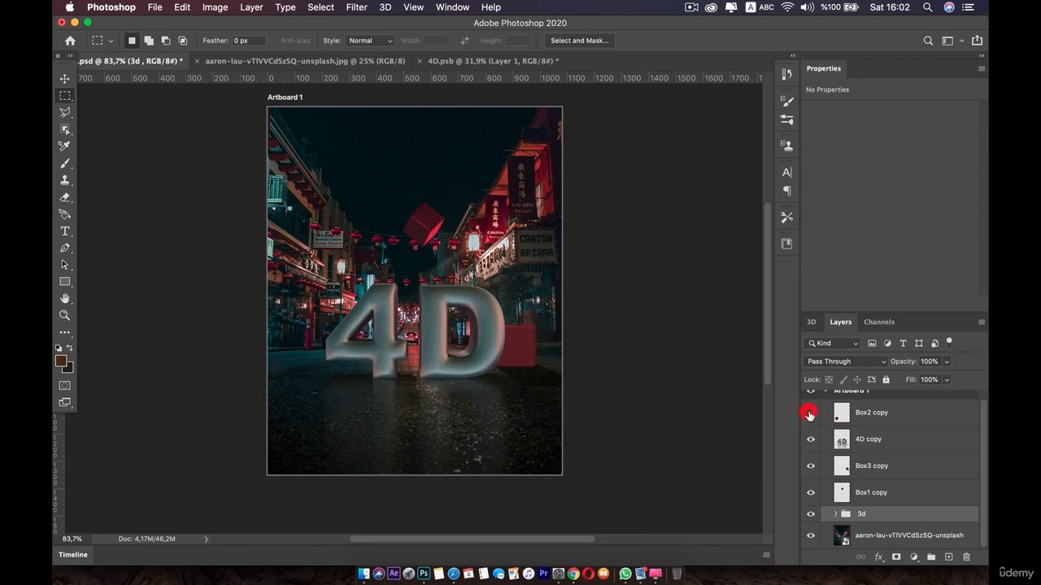
{"action": "left_click", "coordinate": [810, 412]}
{"action": "left_click", "coordinate": [810, 439]}
{"action": "left_click", "coordinate": [810, 439]}
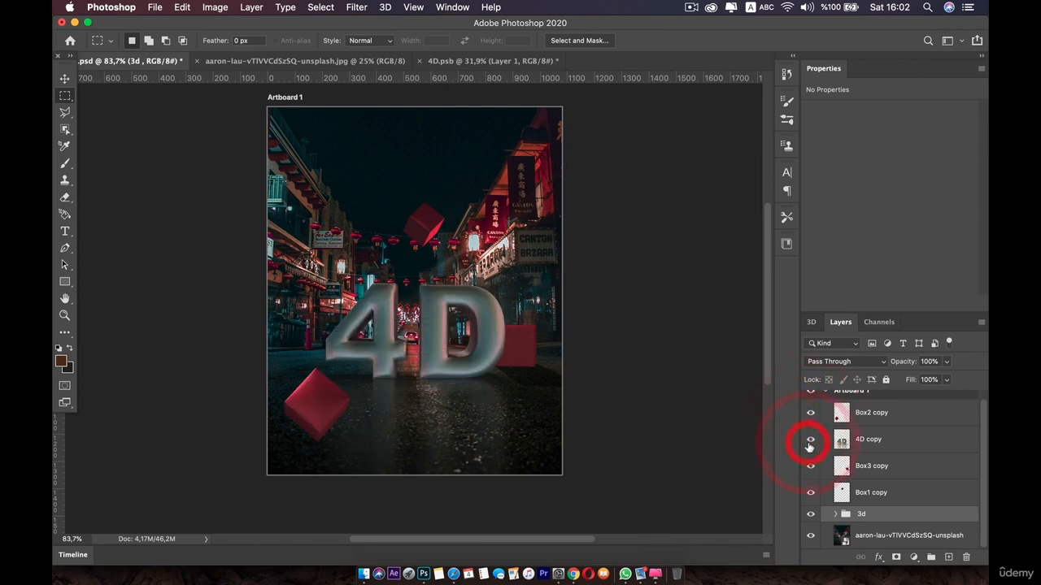
{"action": "left_click", "coordinate": [810, 466]}
{"action": "left_click", "coordinate": [810, 466]}
{"action": "left_click", "coordinate": [810, 493]}
{"action": "left_click", "coordinate": [809, 493]}
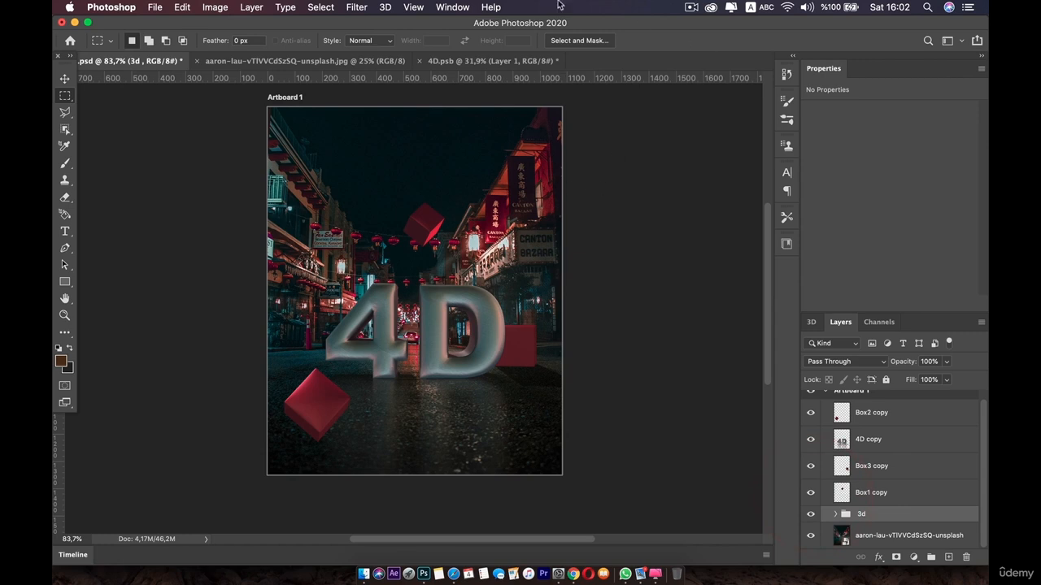